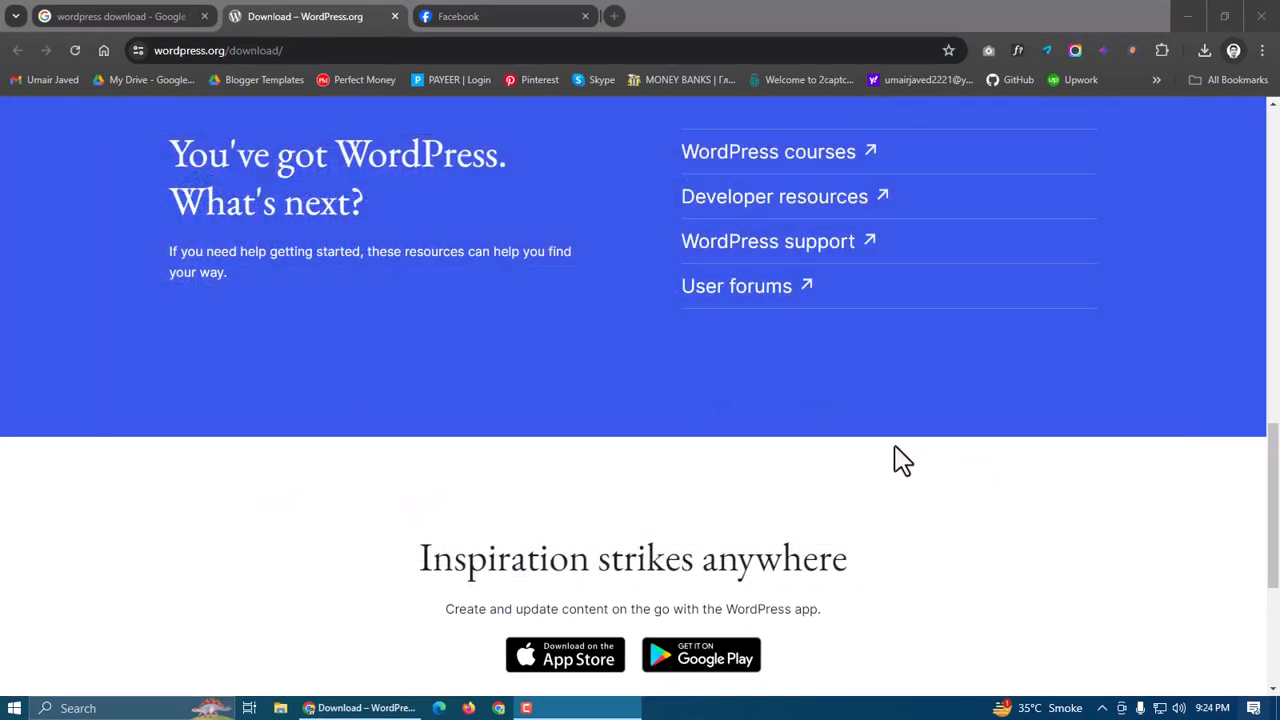
Review the Get WordPress page, glance back at the Google results, and return
scroll(660, 424, "up", 3)
scroll(660, 424, "up", 12)
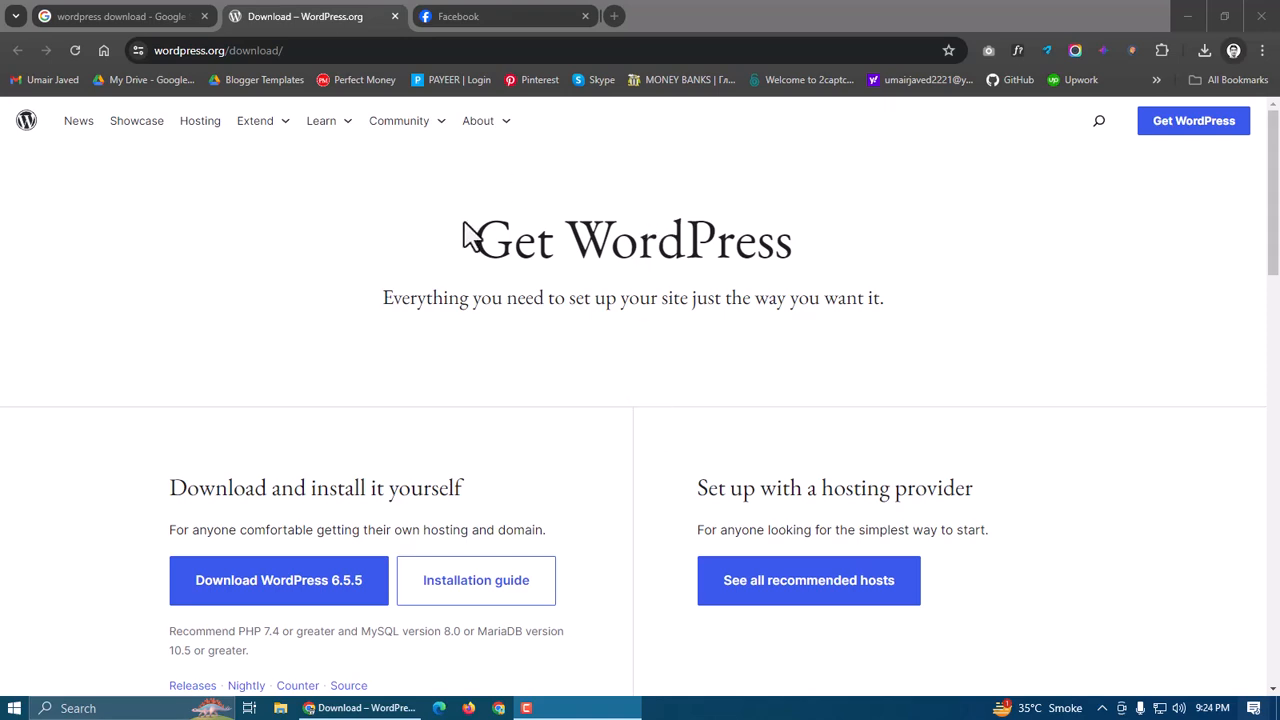
left_click_drag(476, 240, 812, 258)
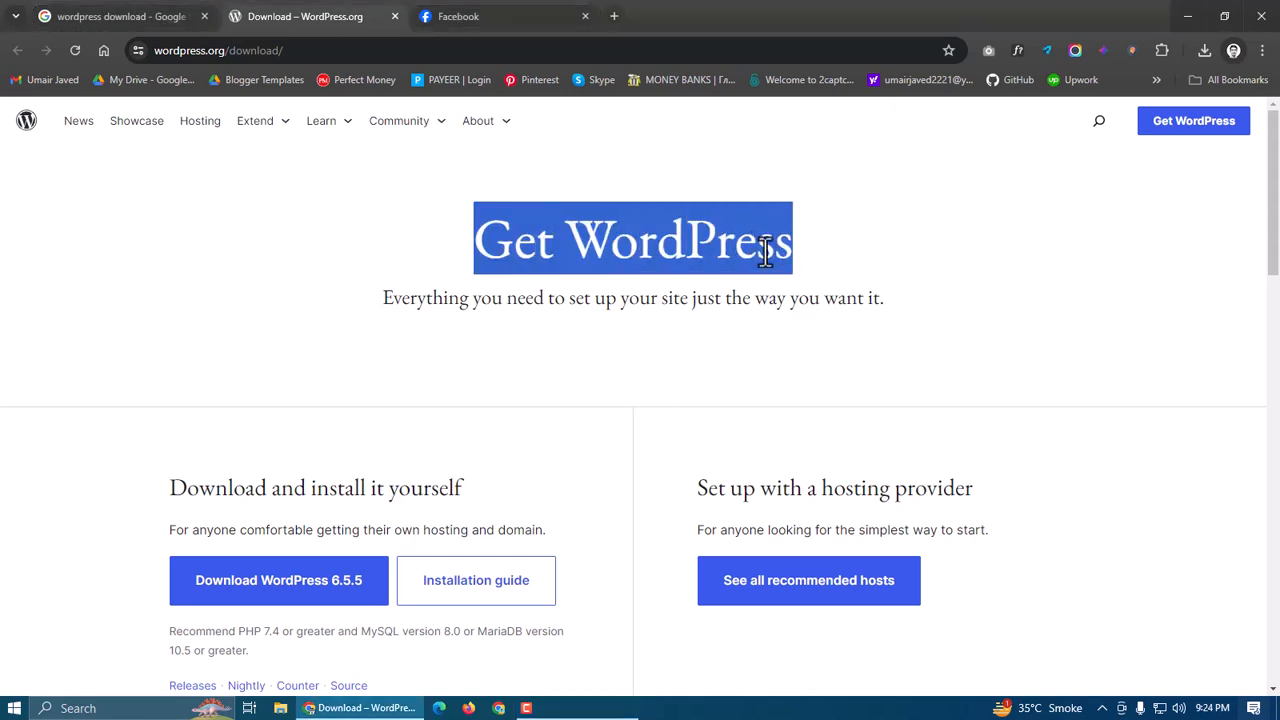
left_click(732, 255)
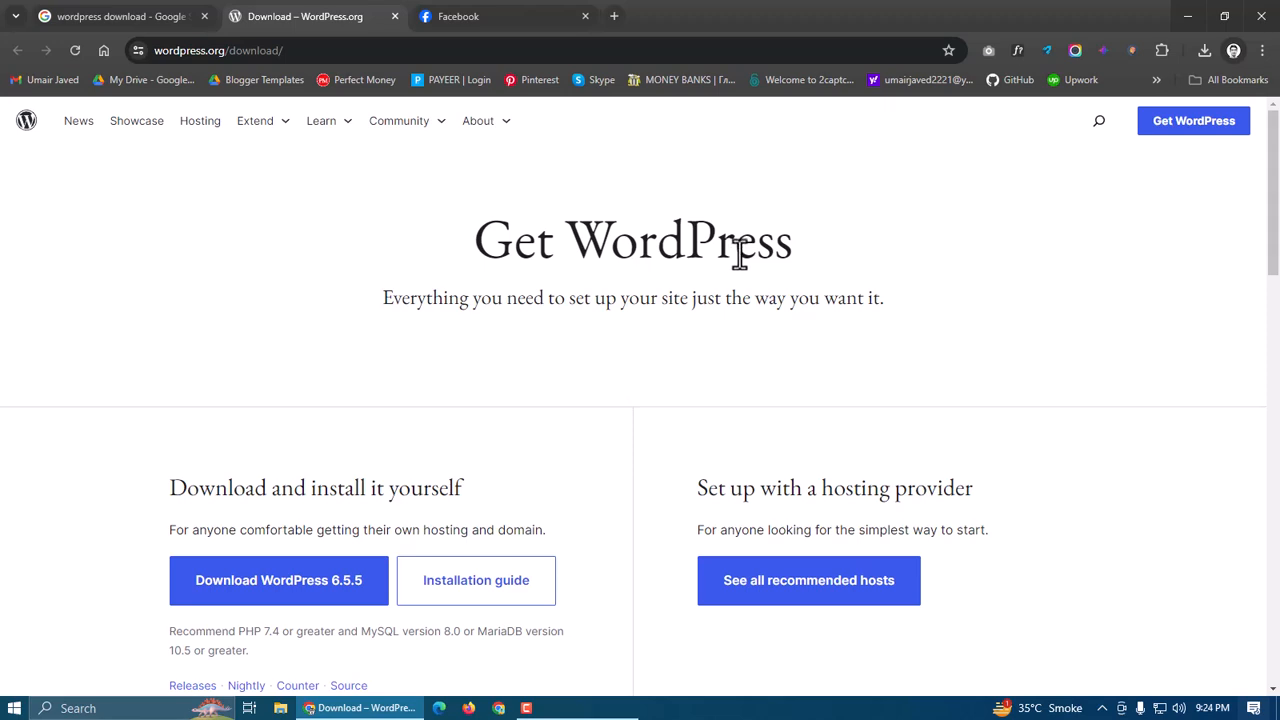
scroll(735, 253, "down", 2)
scroll(737, 243, "up", 2)
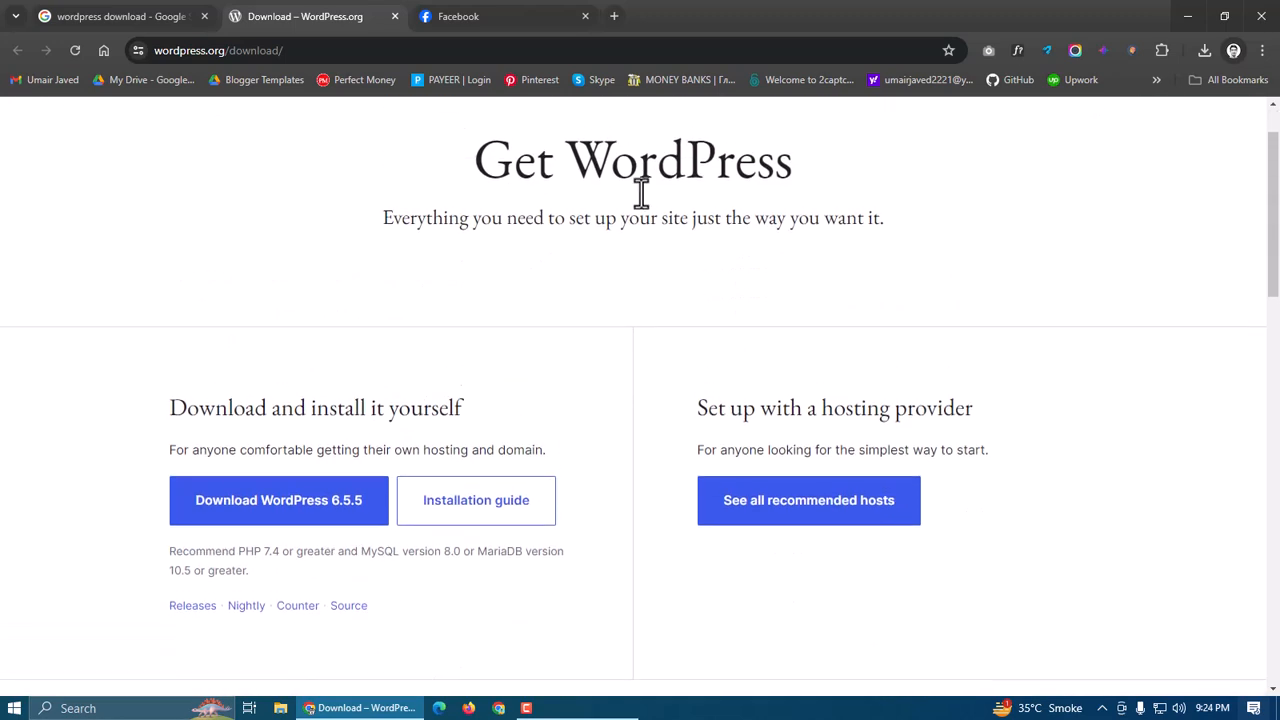
left_click(129, 18)
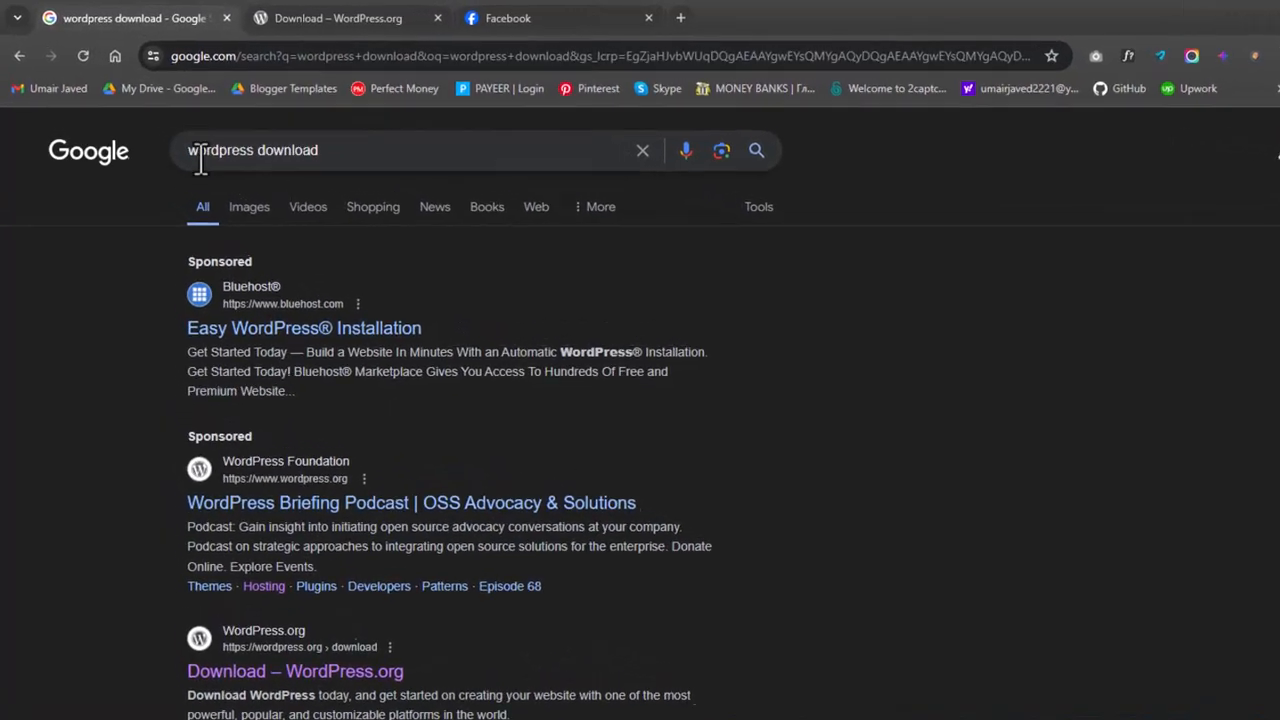
scroll(420, 400, "down", 5)
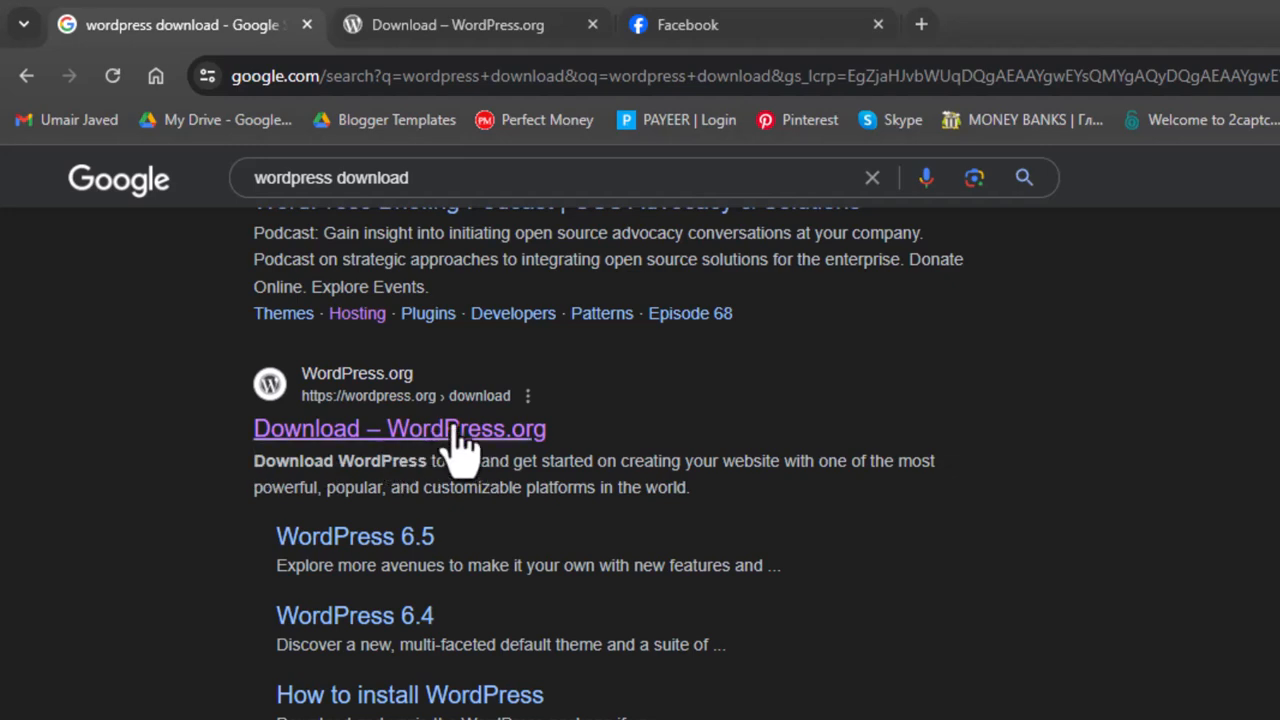
left_click(420, 24)
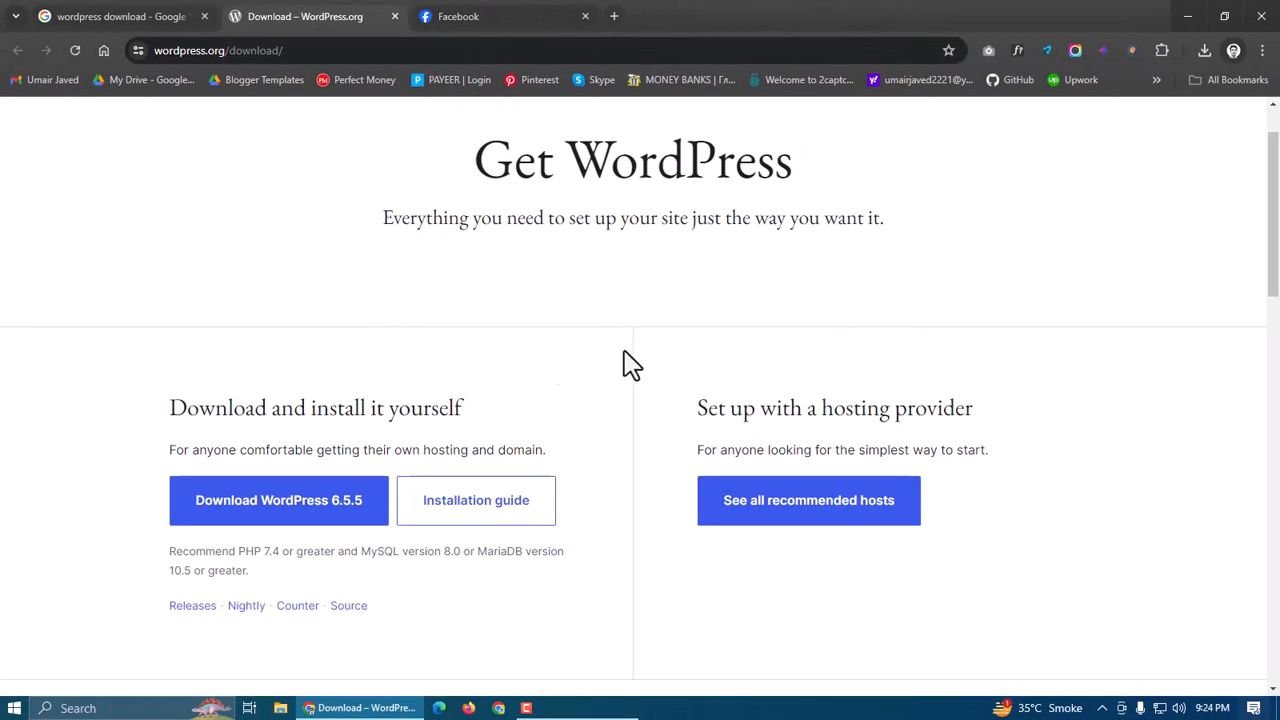
Read the 'Download and install it yourself' and 'Set up with a hosting provider' sections
scroll(580, 363, "down", 1)
scroll(540, 200, "up", 2)
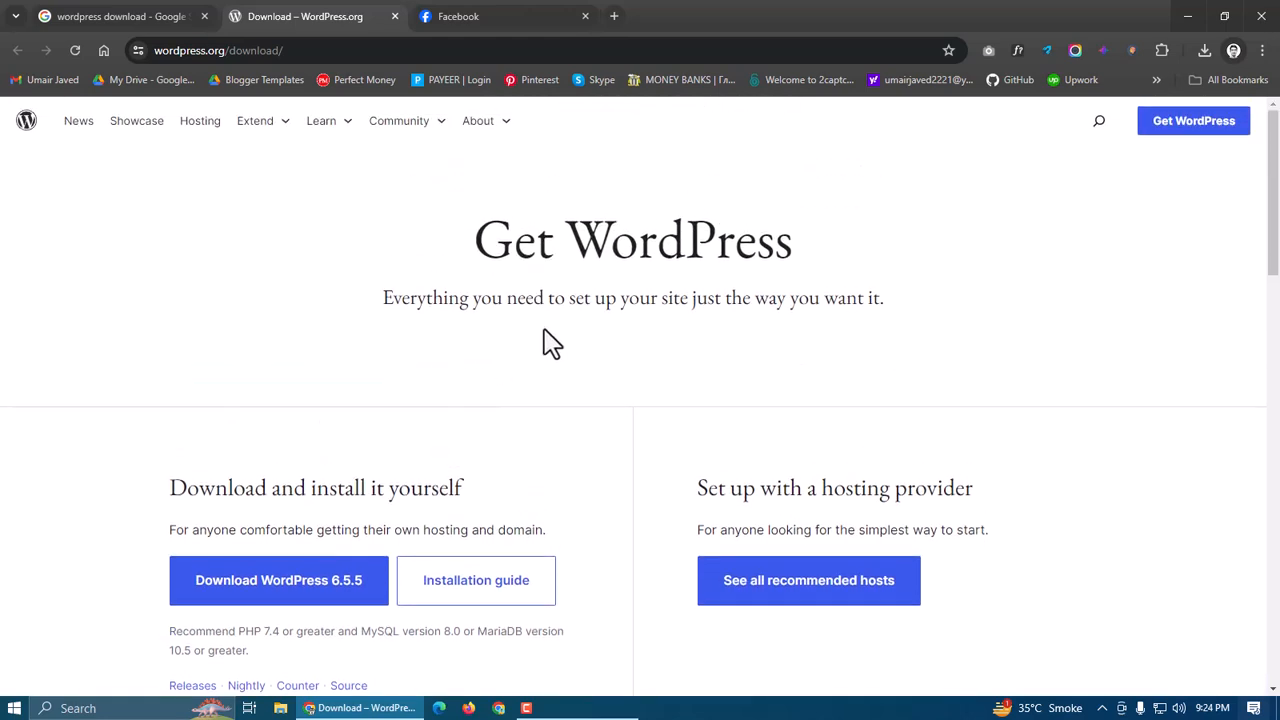
scroll(891, 337, "down", 3)
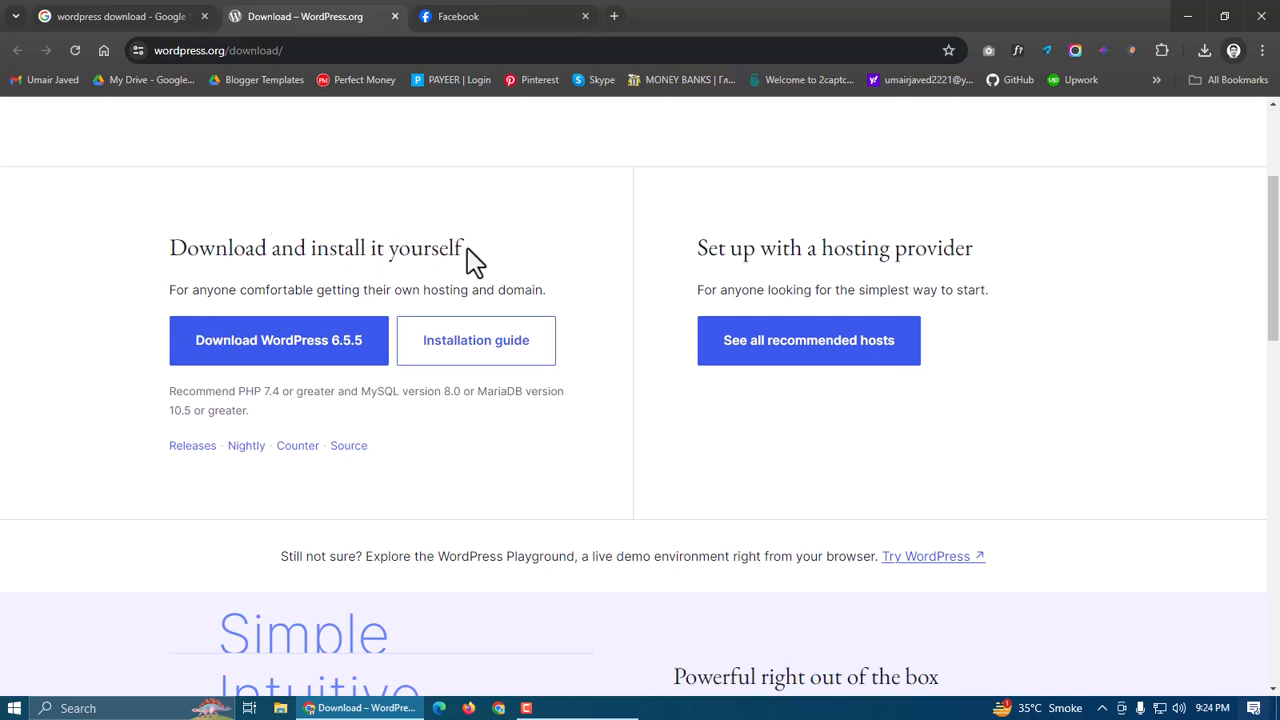
left_click_drag(466, 250, 161, 259)
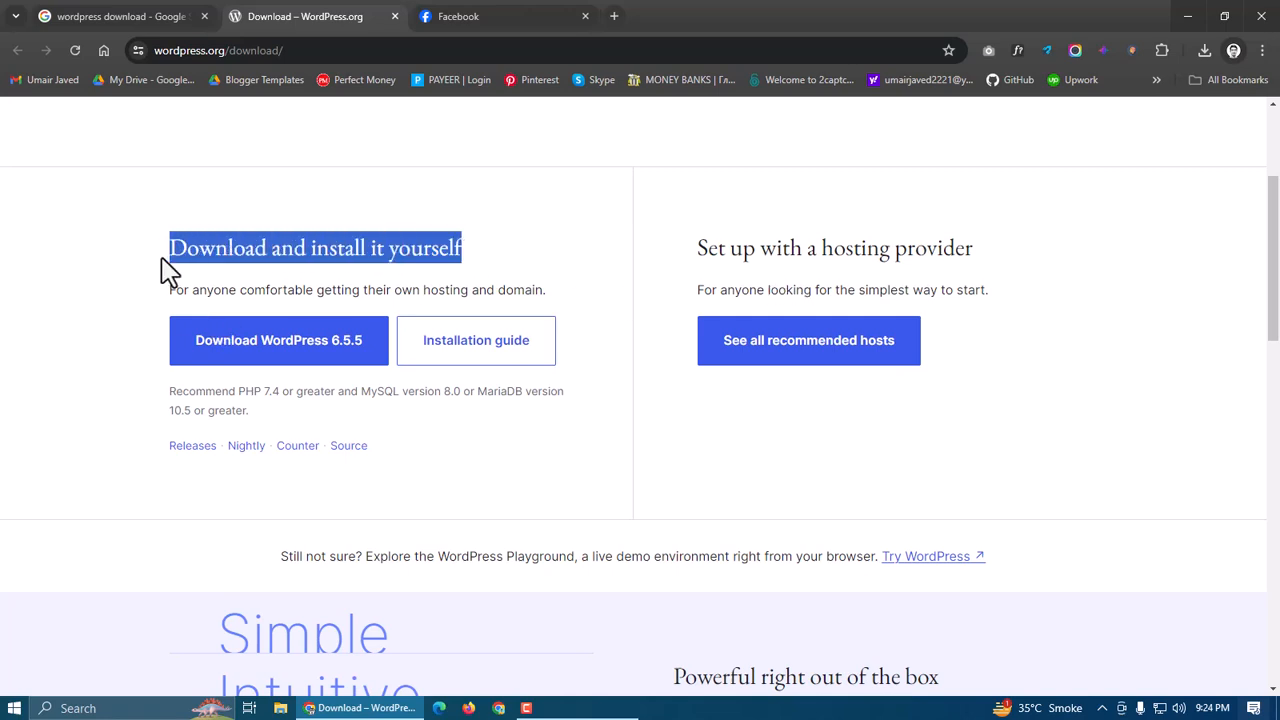
left_click(245, 262)
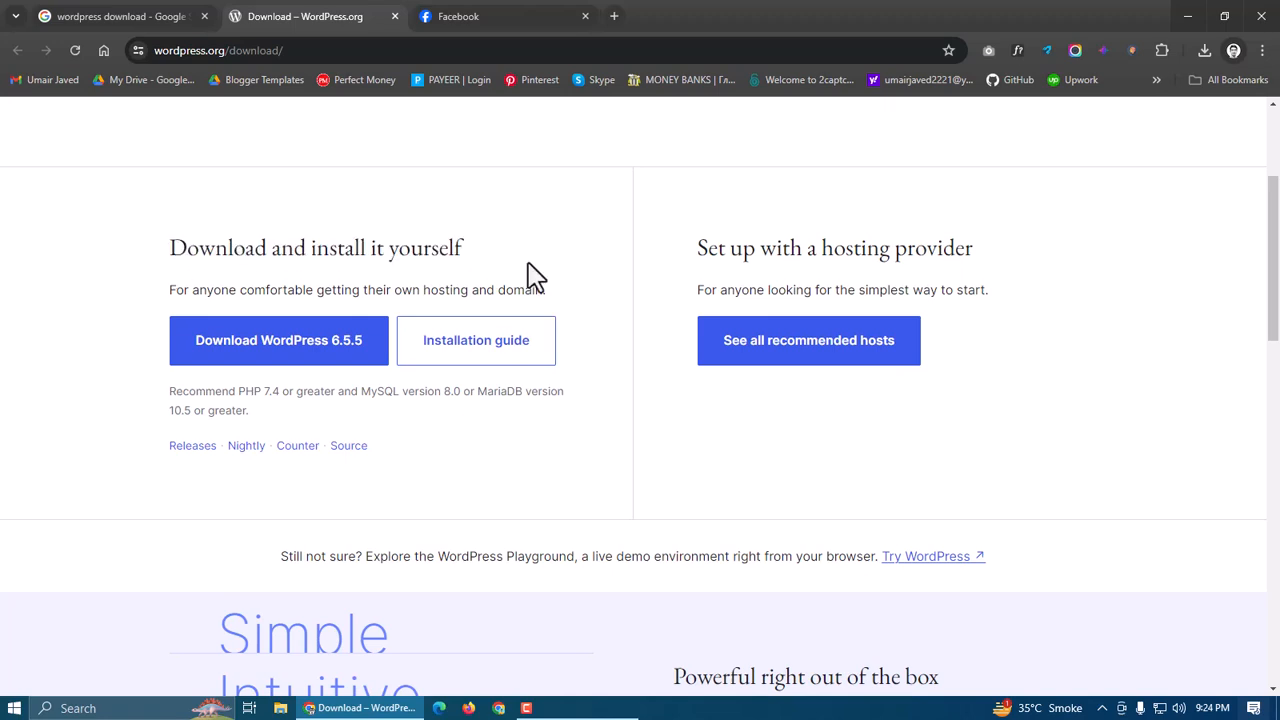
left_click_drag(699, 253, 980, 252)
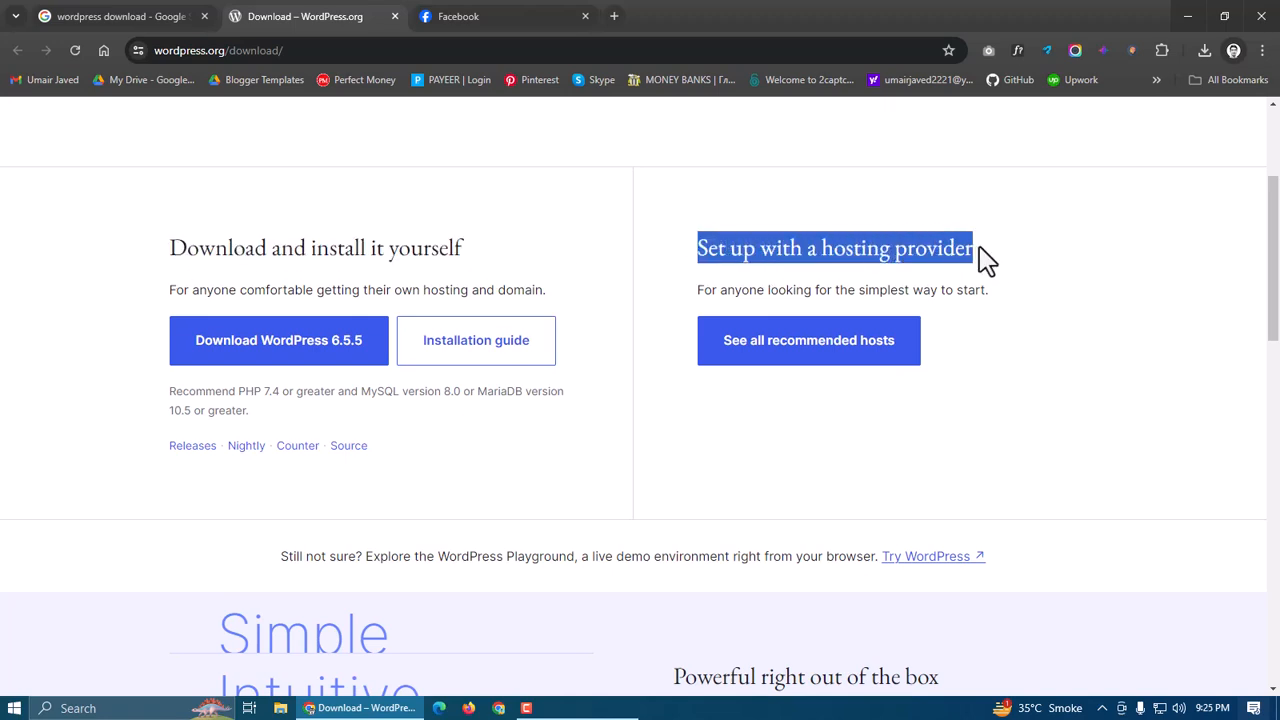
left_click(690, 238)
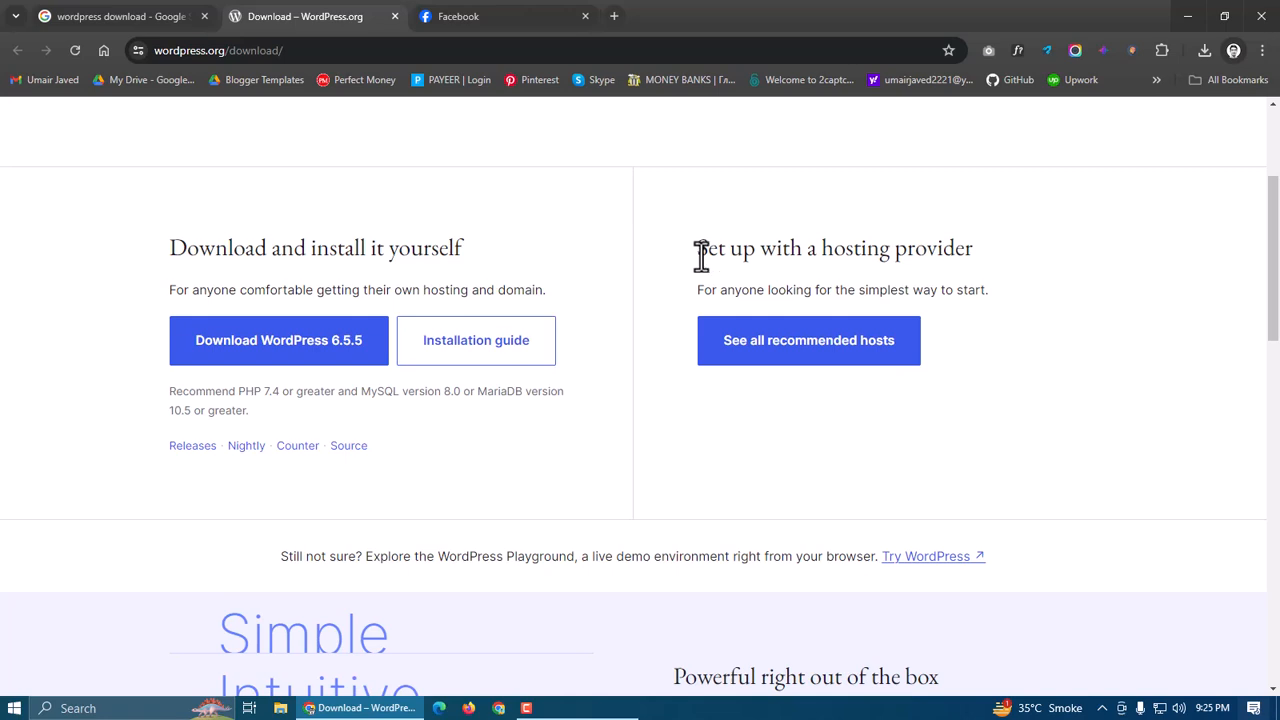
Save the WordPress 6.5.5 zip to Downloads, close the thank-you popup, and search Start for 'xa'
left_click(322, 358)
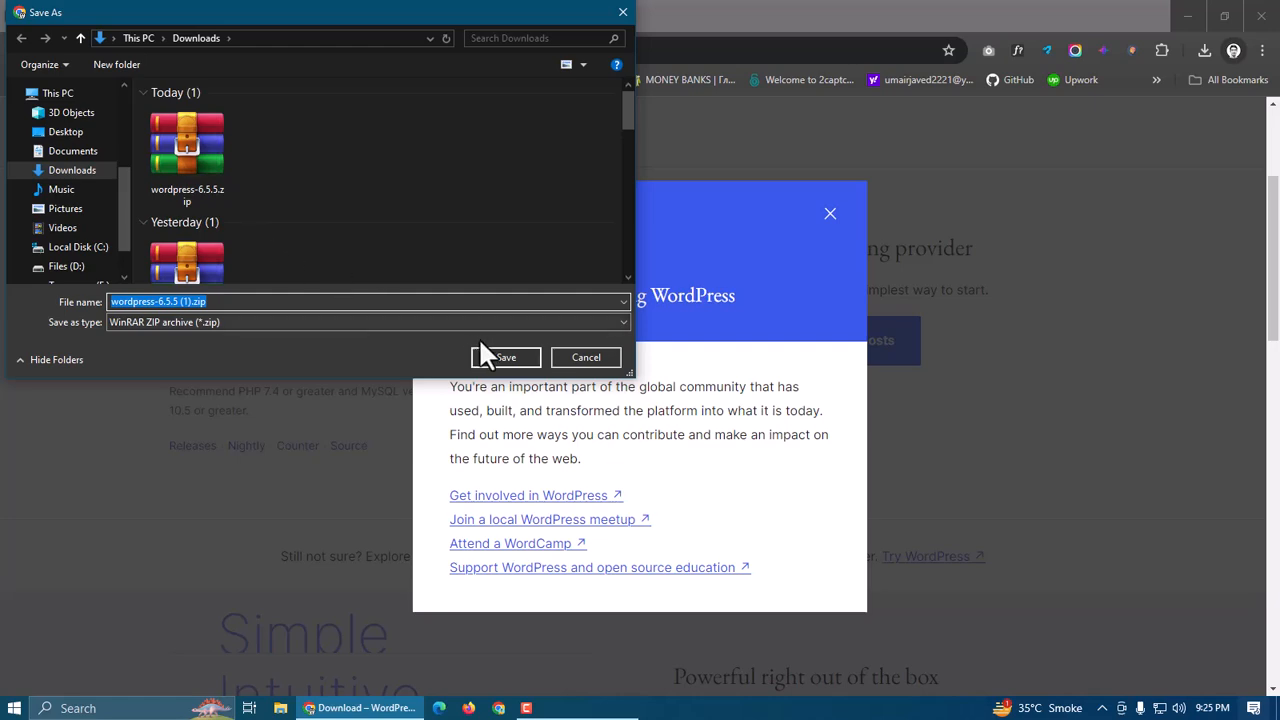
left_click(515, 358)
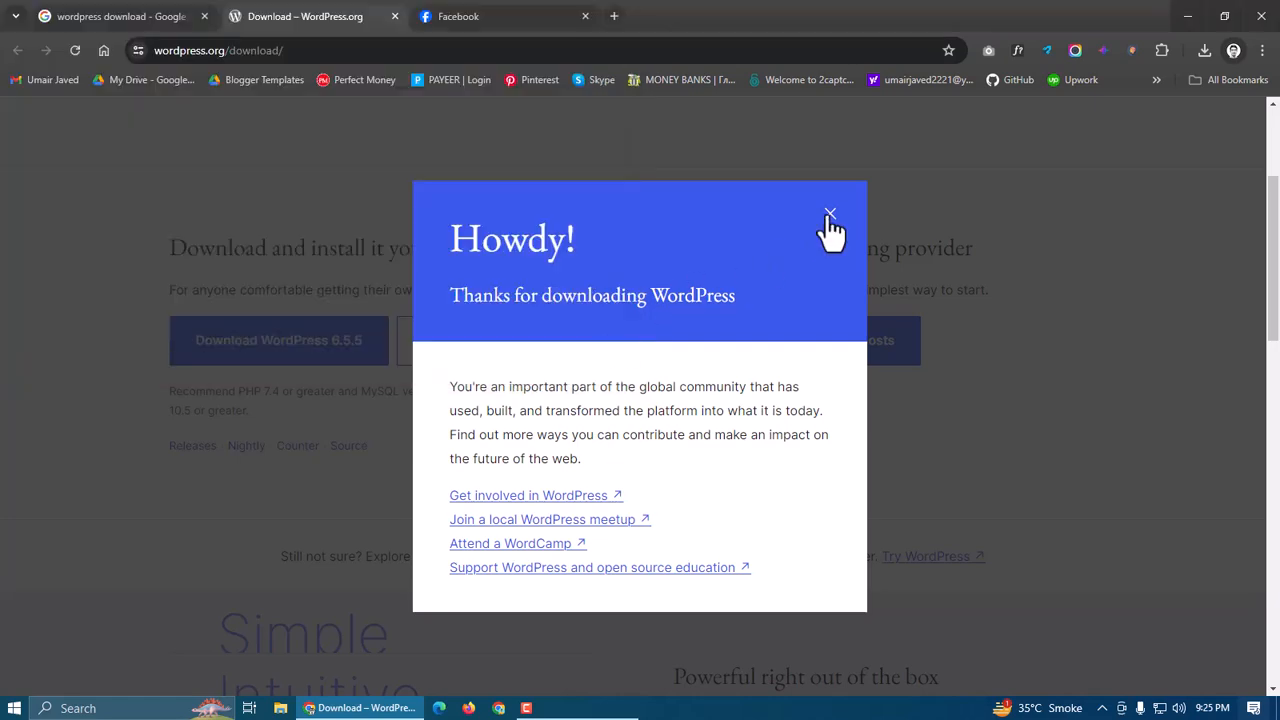
left_click(830, 215)
left_click(12, 708)
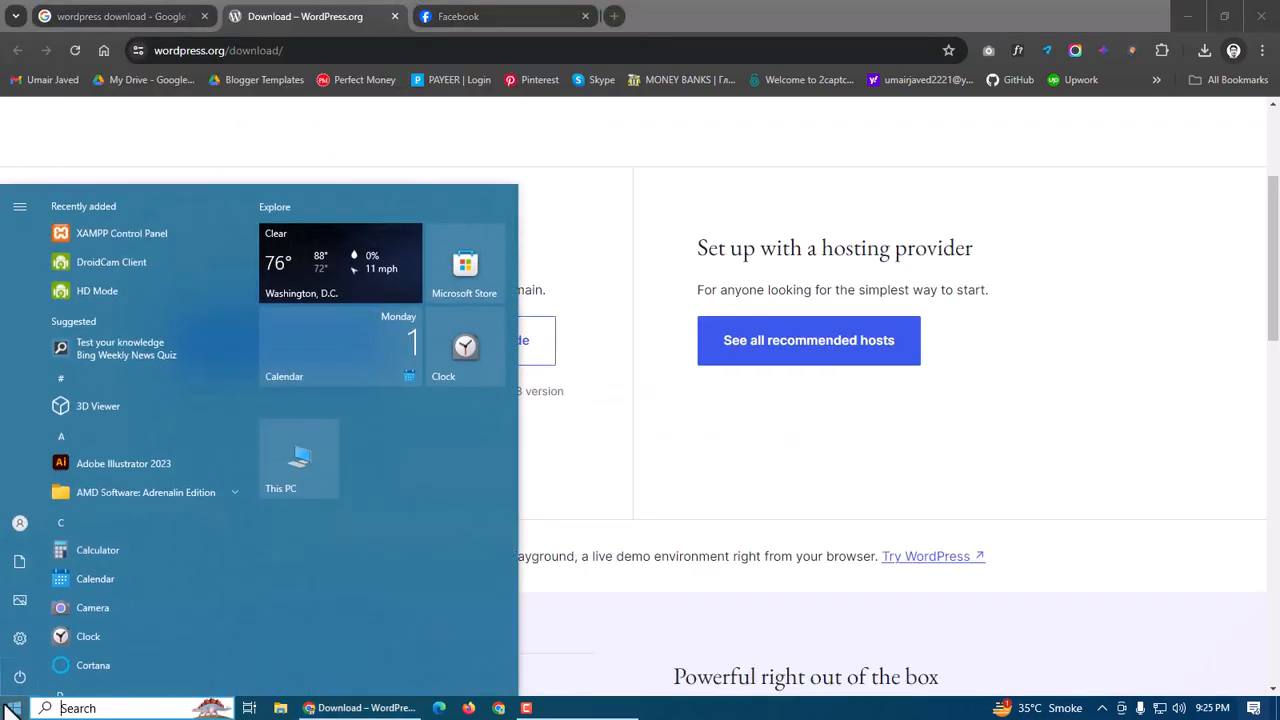
type("xa")
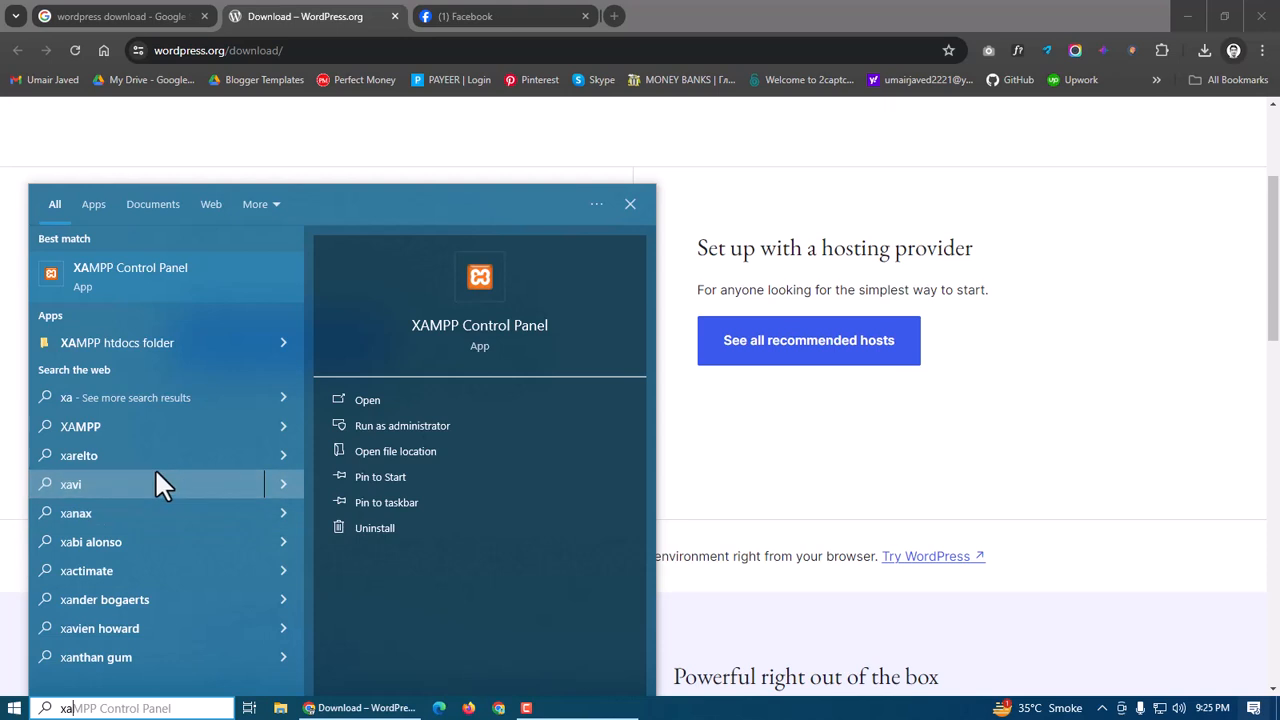
Launch XAMPP Control Panel, start Apache and MySQL, then minimise the panel
left_click(151, 279)
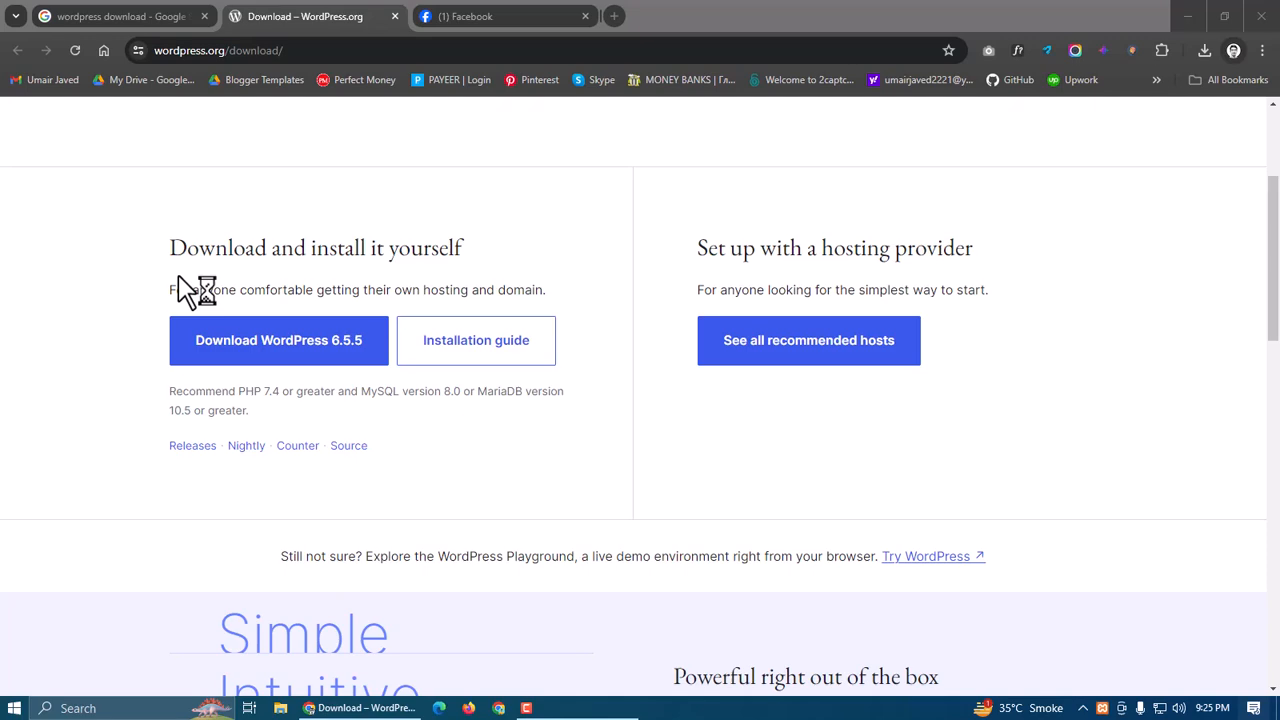
left_click_drag(182, 20, 620, 161)
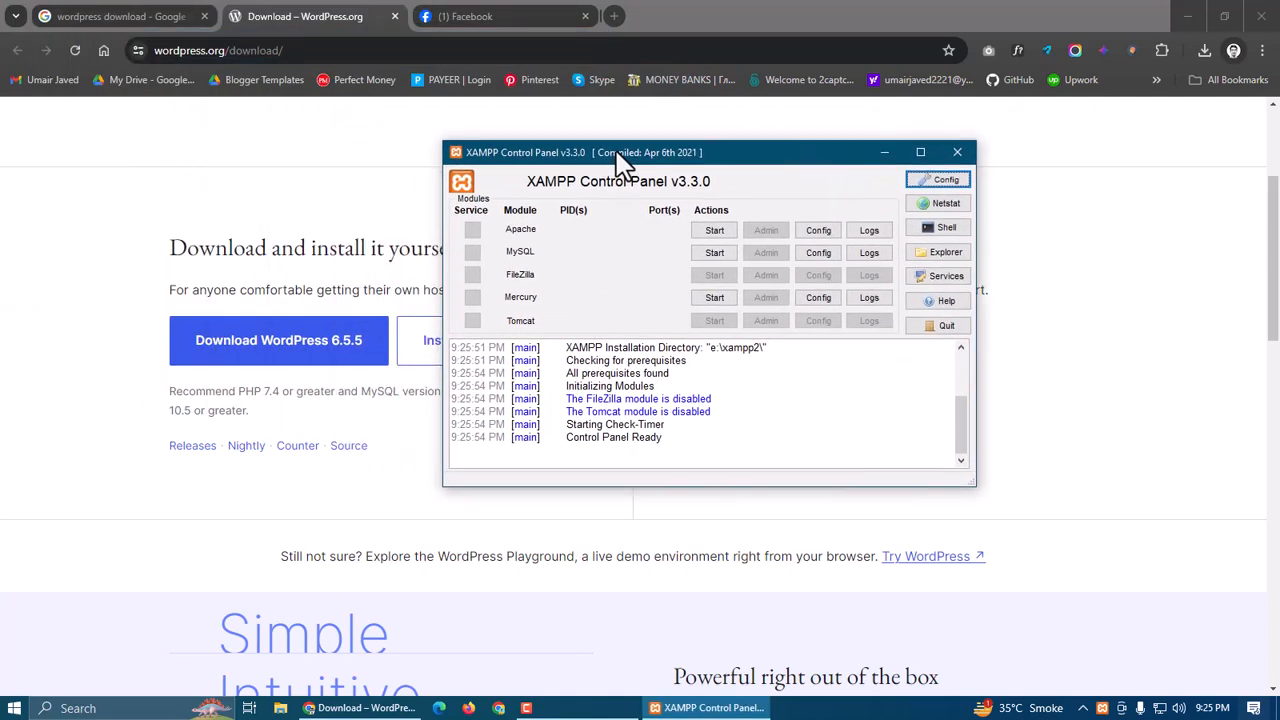
left_click(714, 233)
left_click(713, 252)
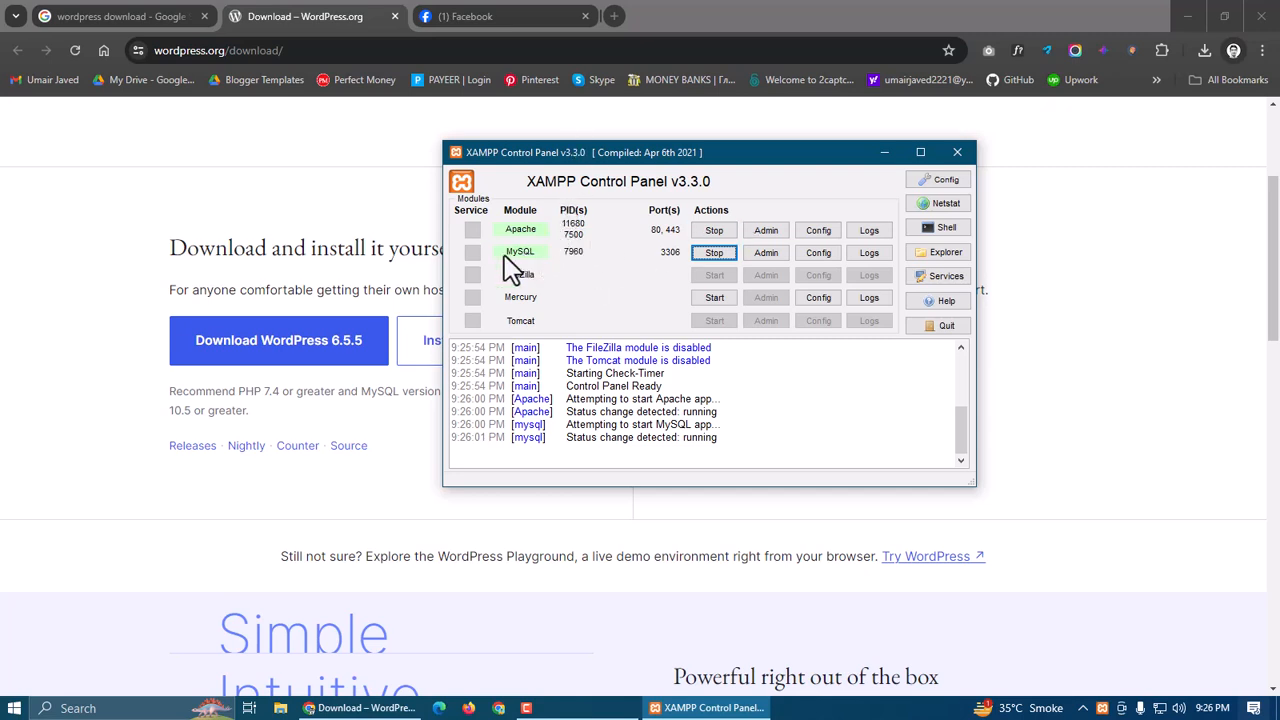
left_click(885, 152)
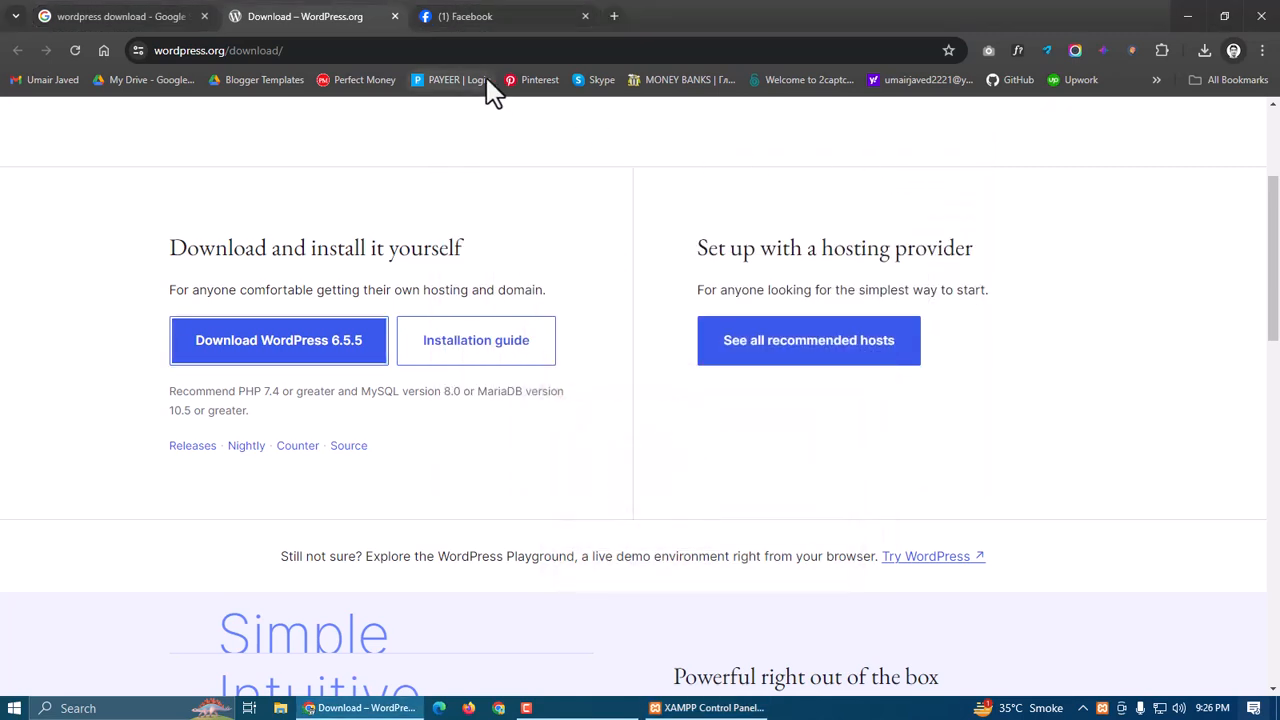
Load the localhost XAMPP page in a new tab and go to phpMyAdmin
left_click(614, 17)
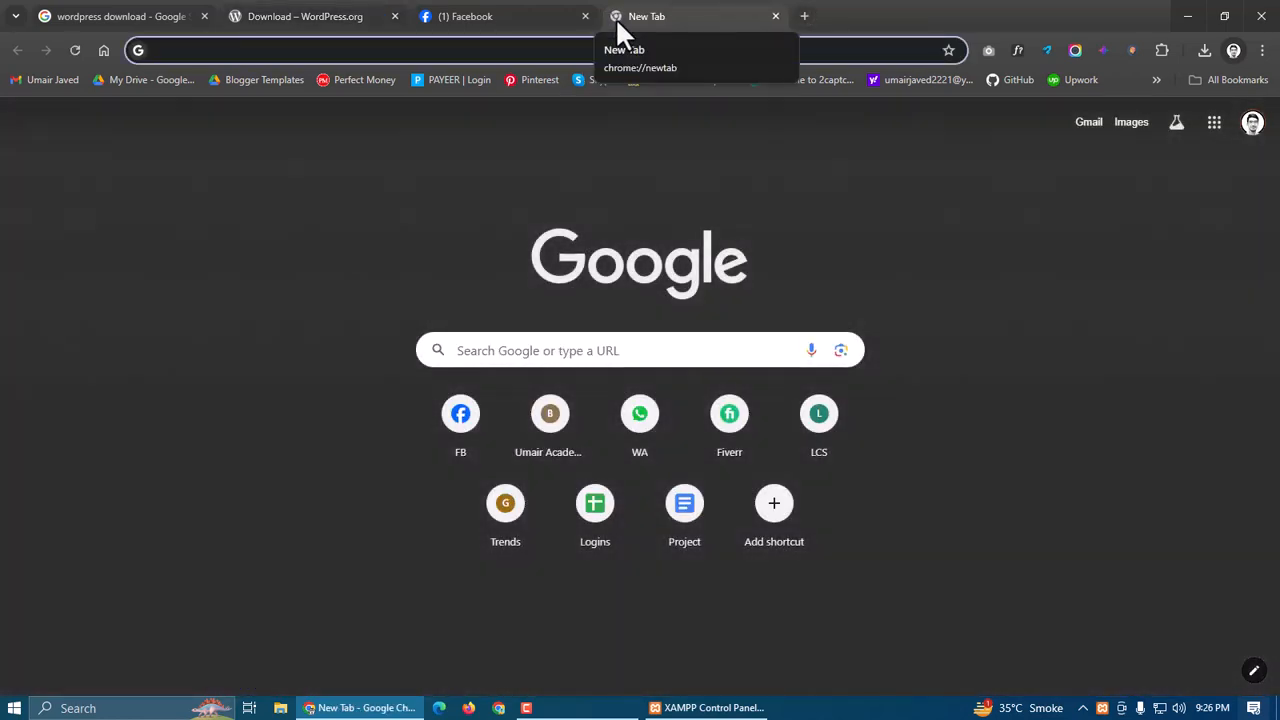
type("local")
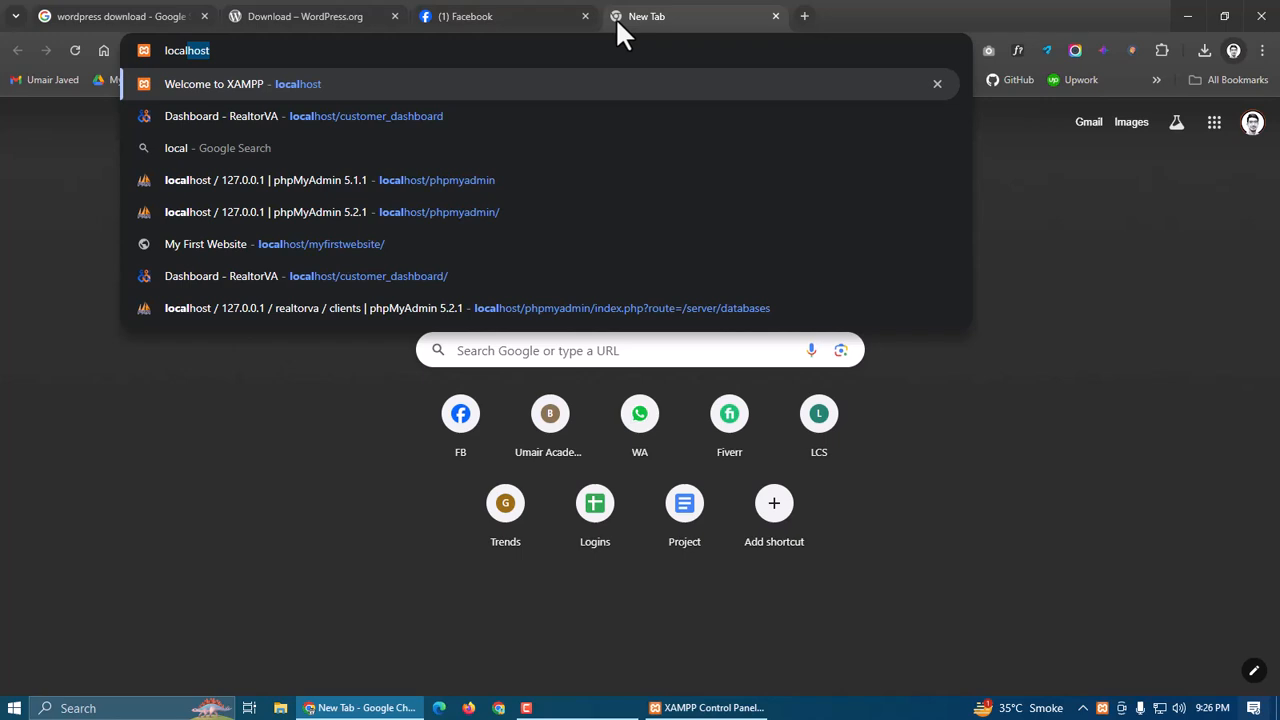
key("Return")
left_click(612, 124)
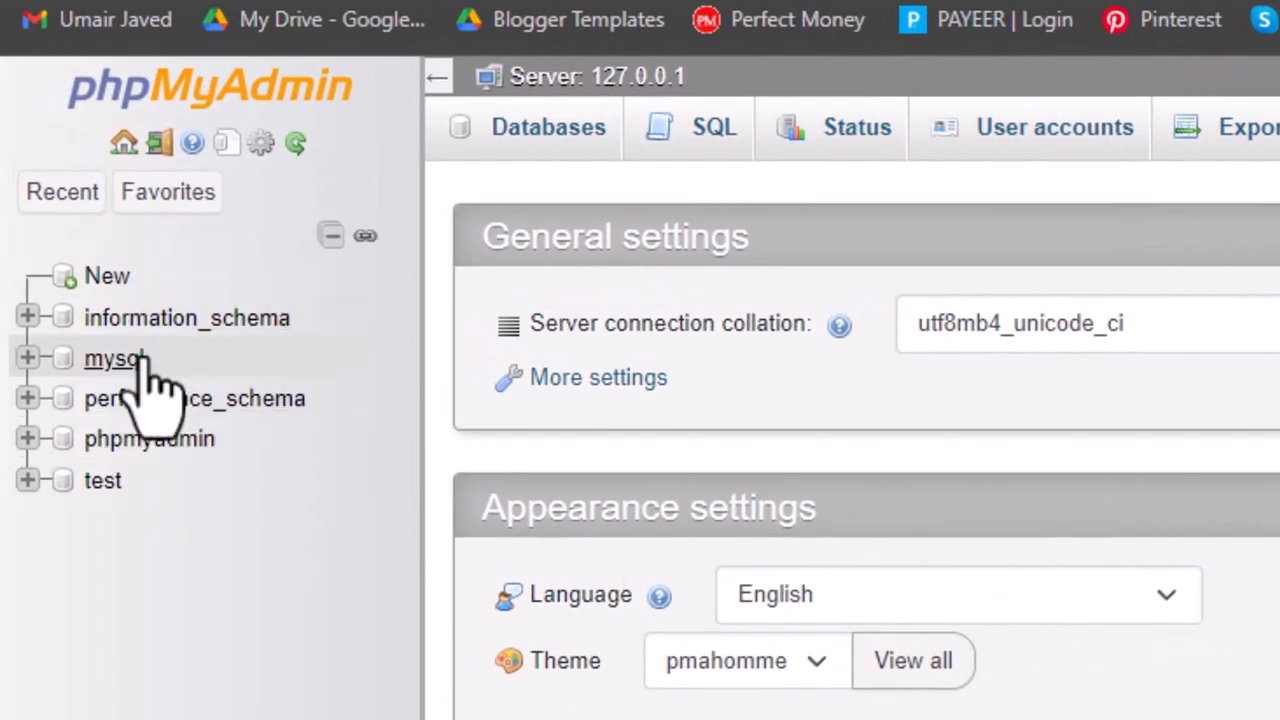
Create a database named 'testsite' from the Databases tab
left_click(98, 280)
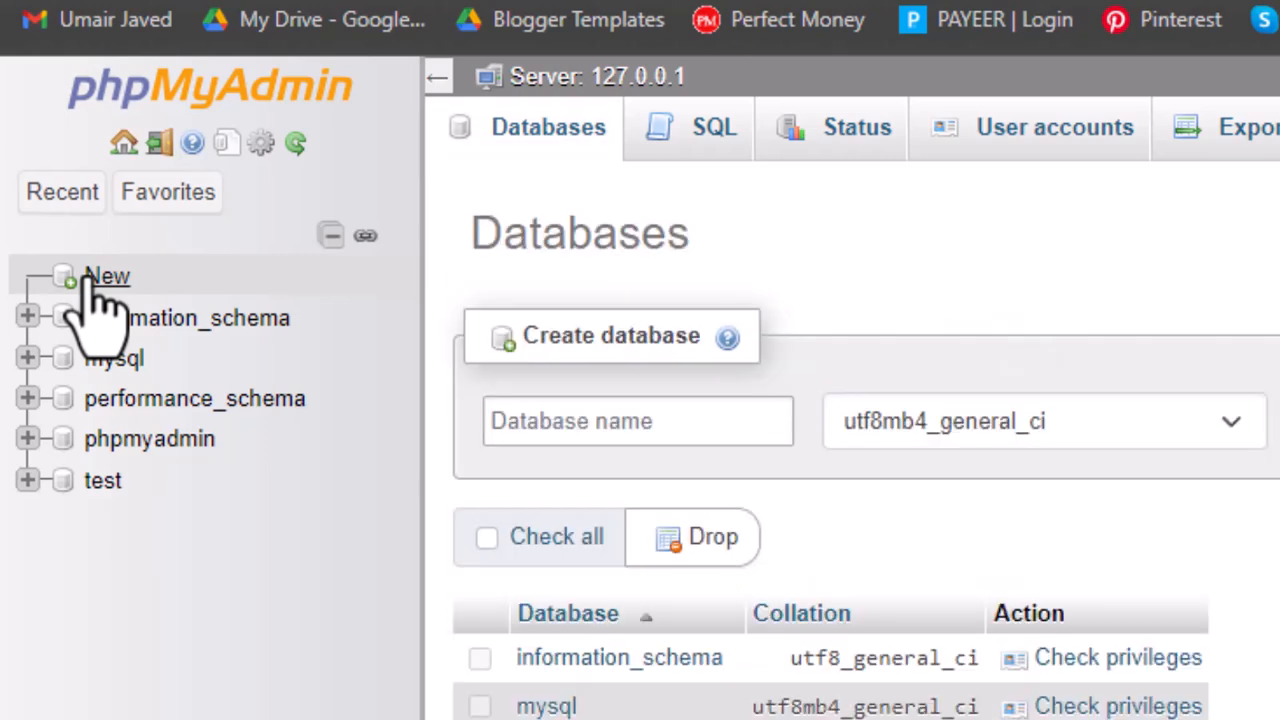
left_click(510, 418)
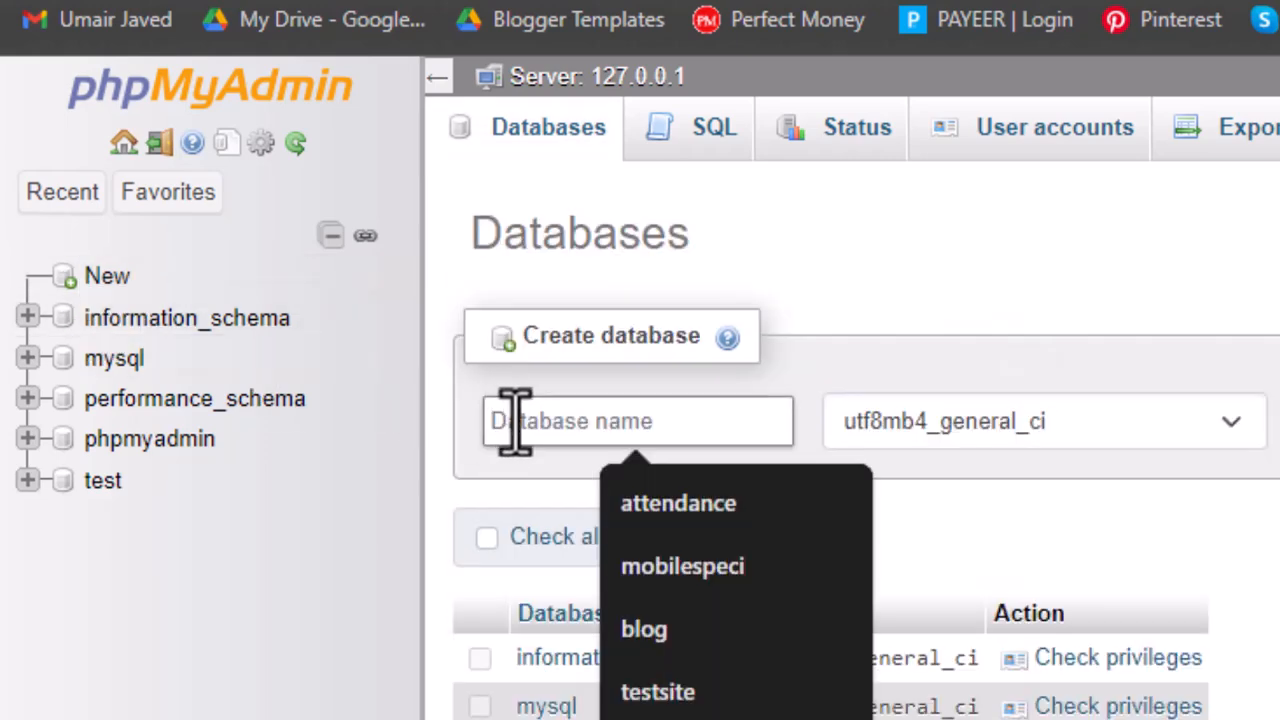
type("testsite")
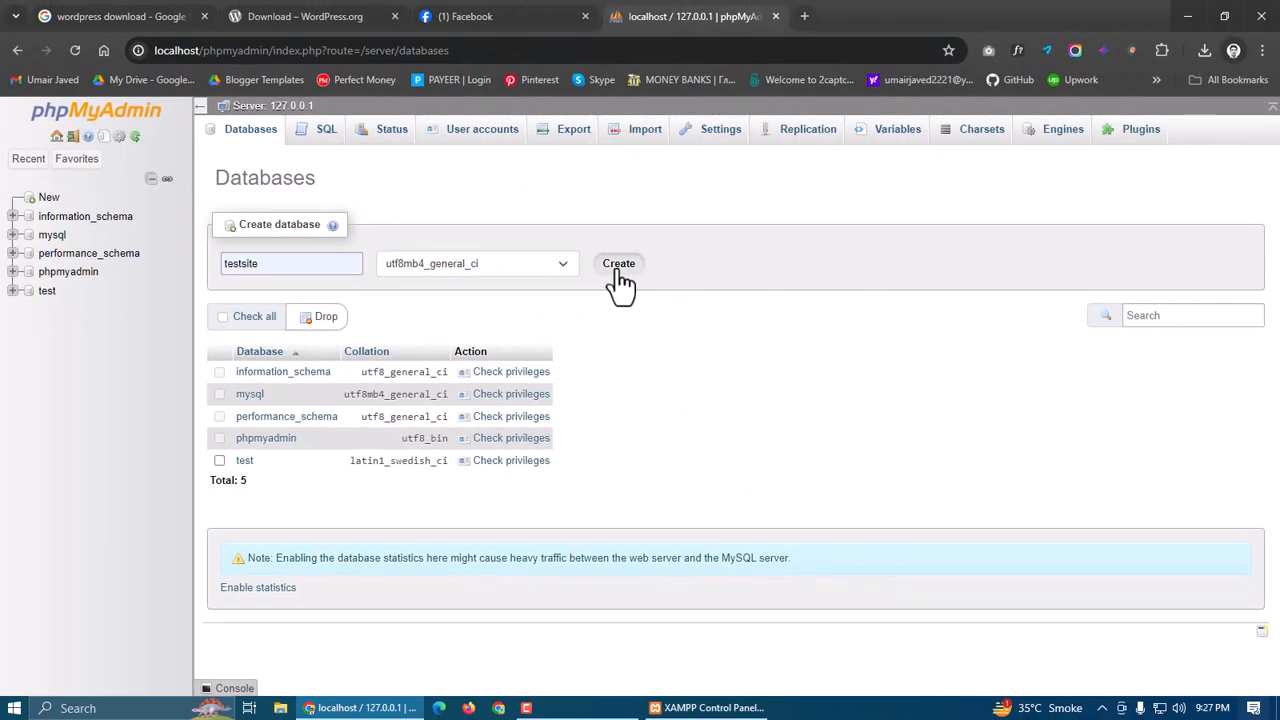
left_click(616, 268)
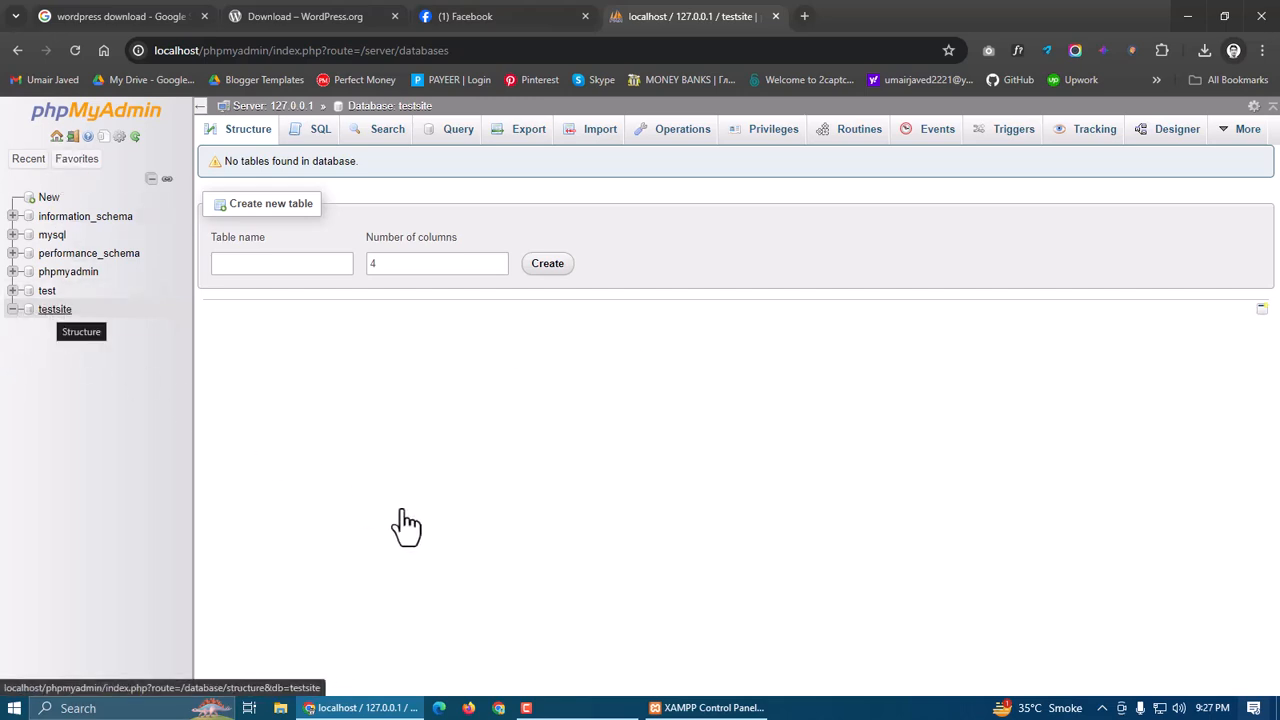
Browse from This PC to Temporary (E:) > xampp2 > htdocs in File Explorer
left_click(276, 712)
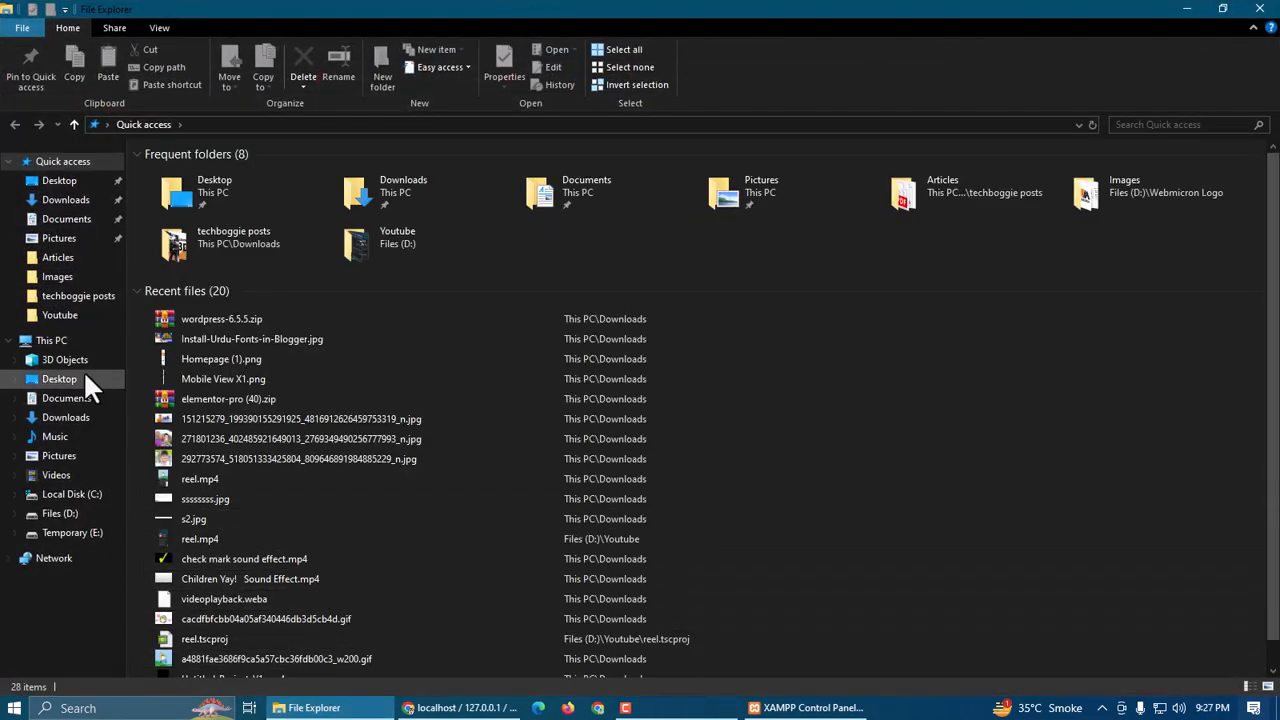
left_click(54, 341)
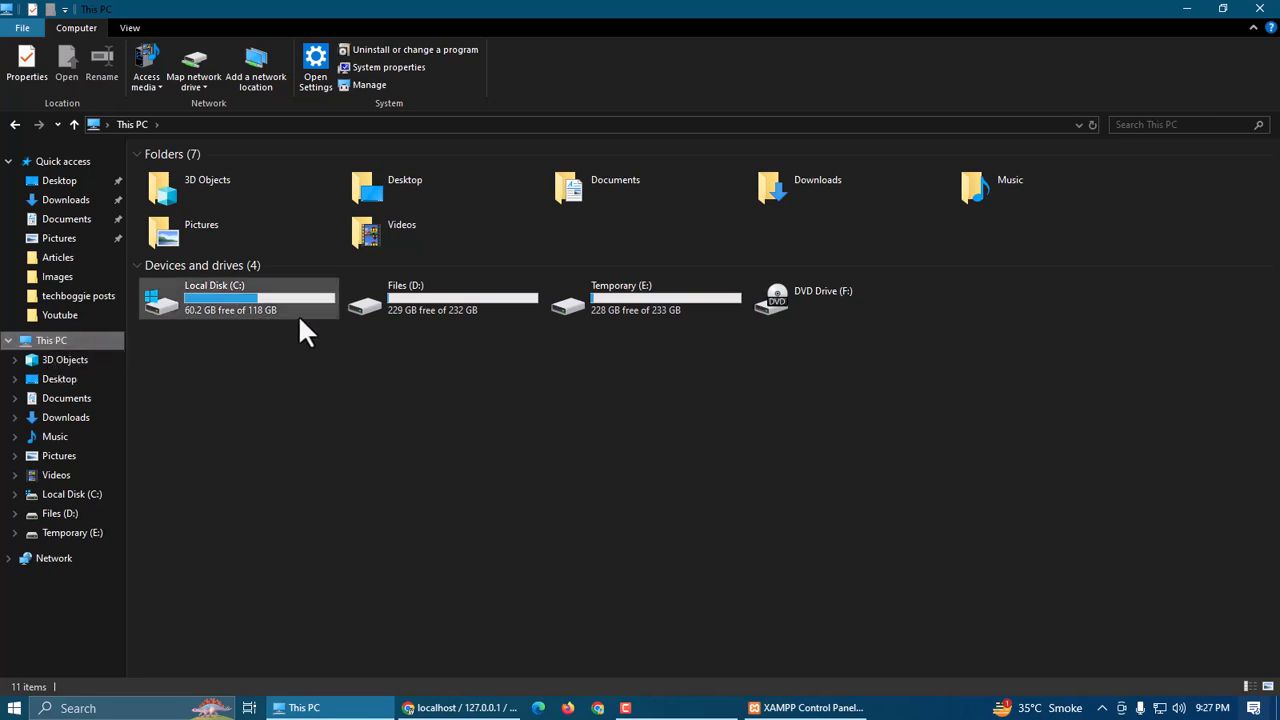
double_click(409, 297)
key("alt+Left")
double_click(595, 300)
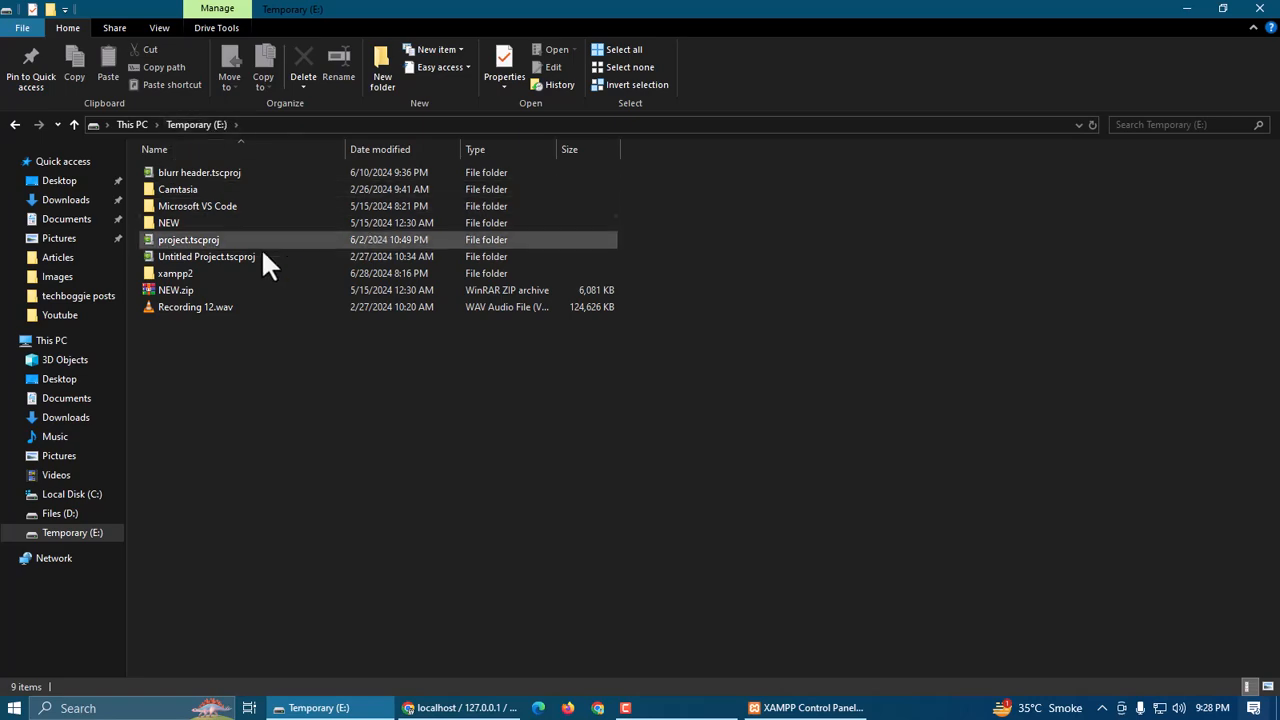
double_click(228, 279)
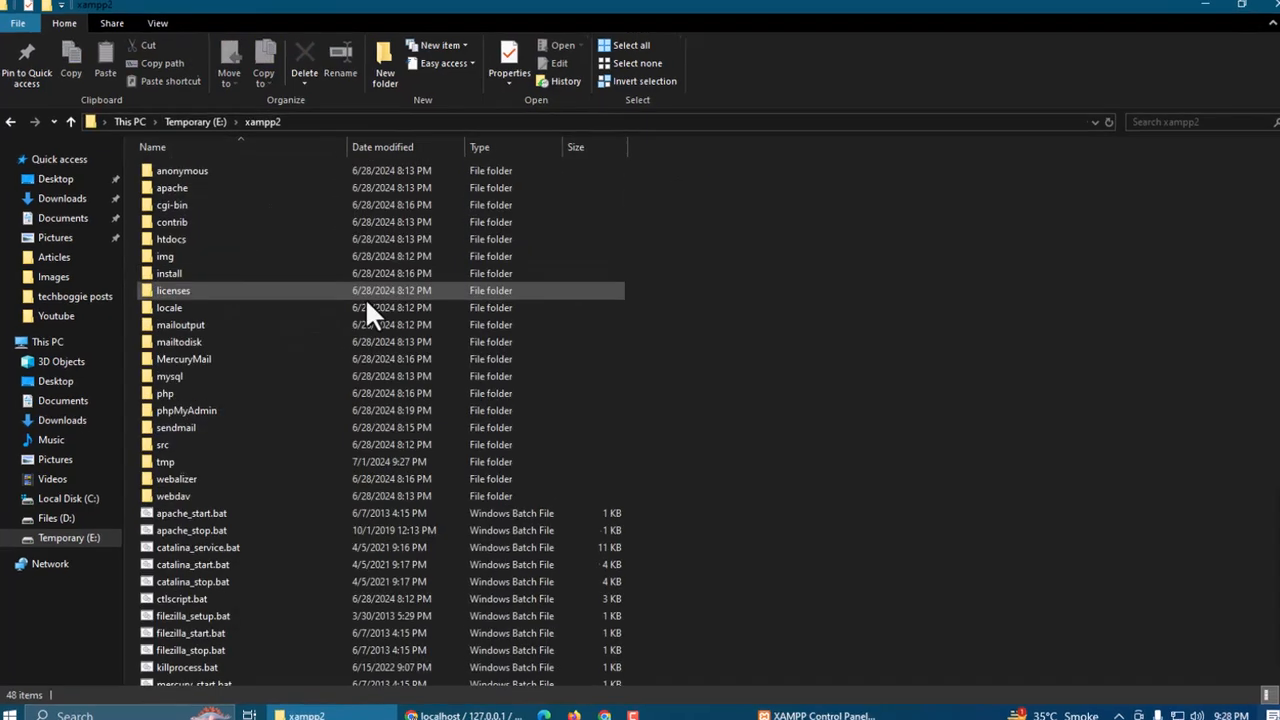
mouse_move(357, 140)
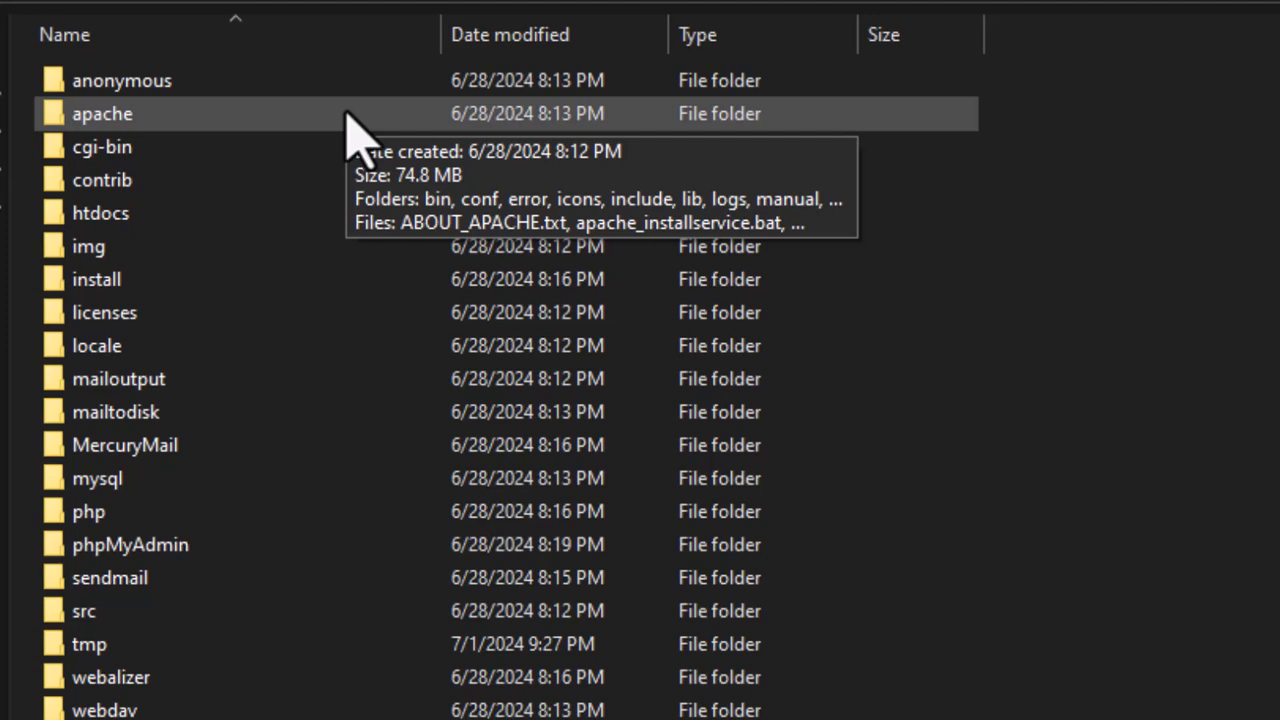
mouse_move(103, 225)
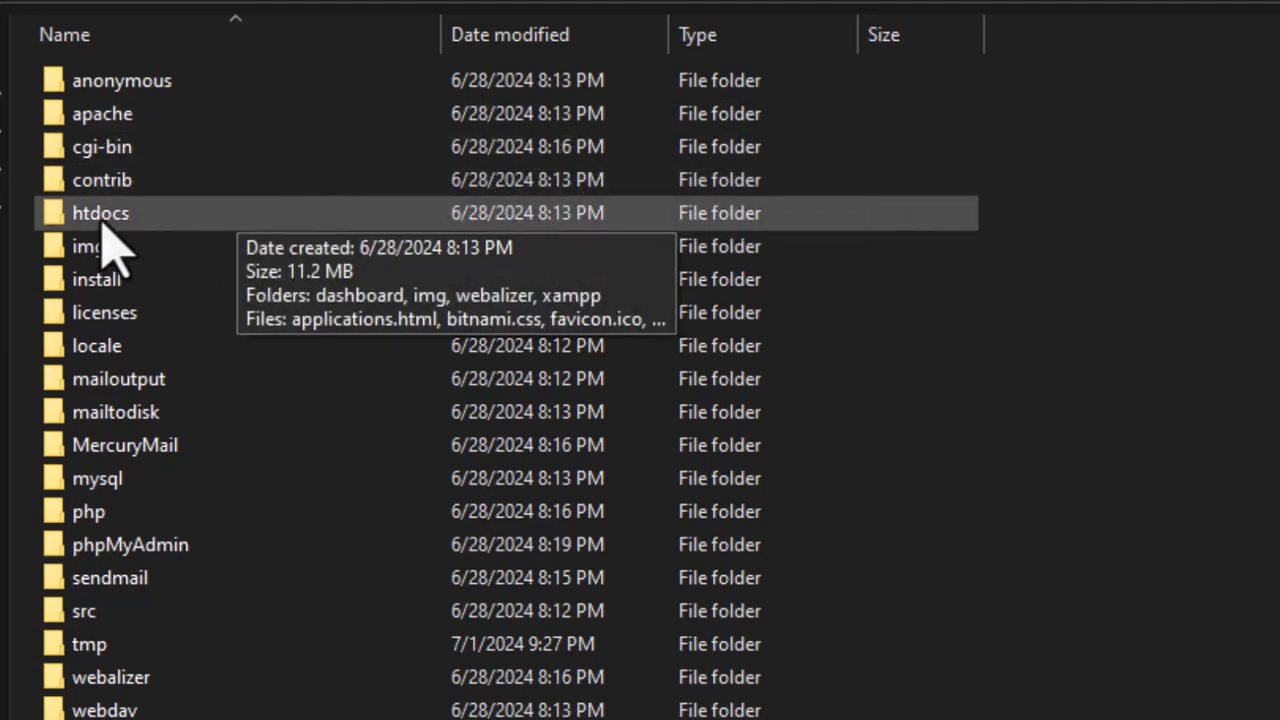
double_click(181, 217)
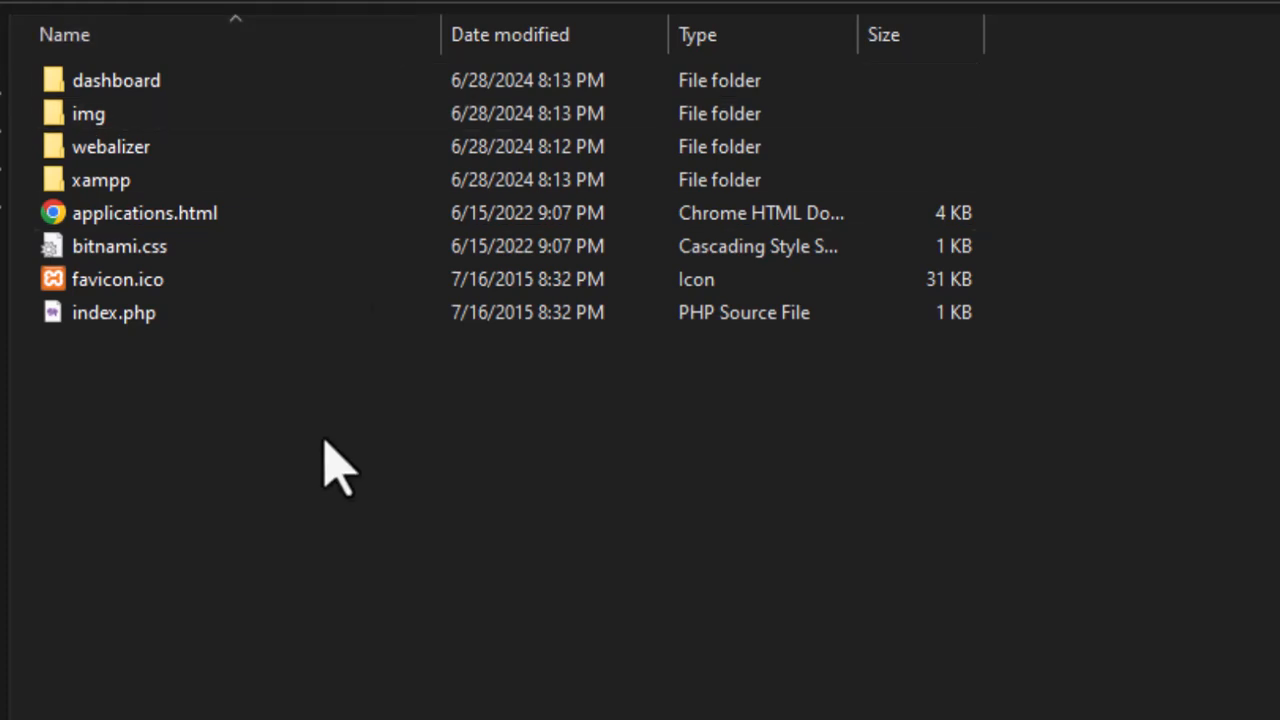
Make a new folder 'umair' inside htdocs and go into it
right_click(95, 431)
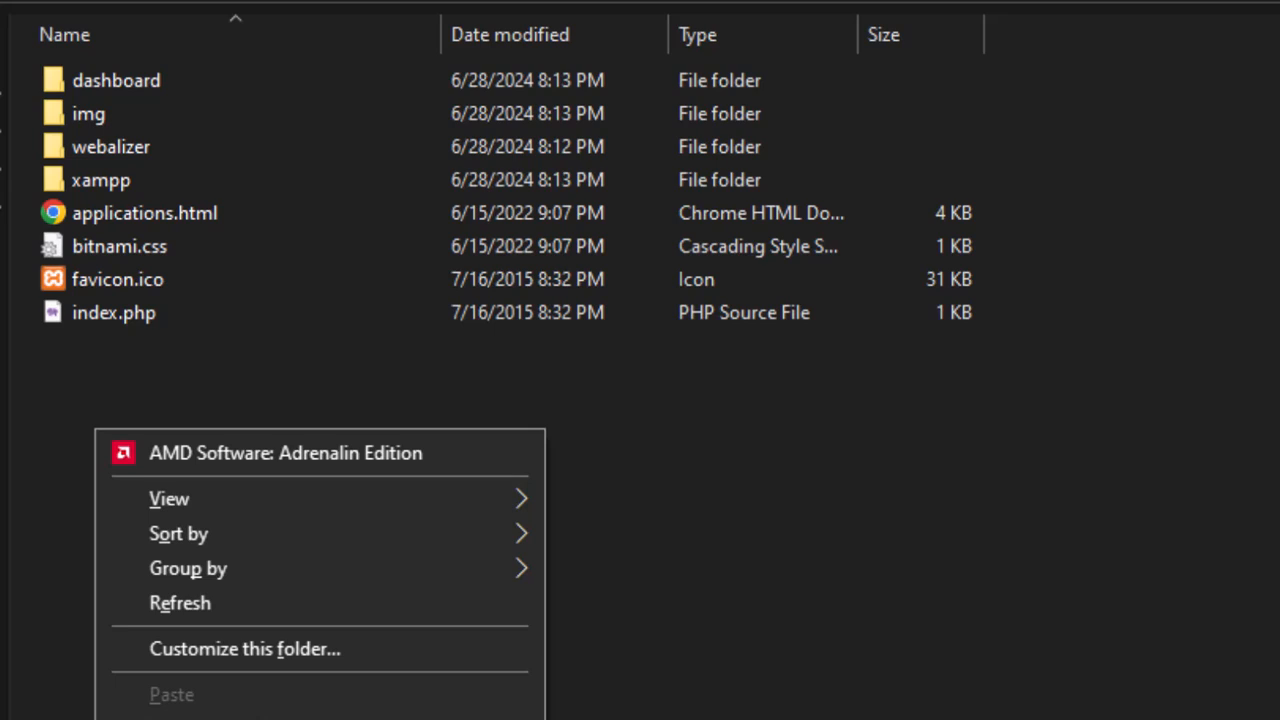
left_click(620, 718)
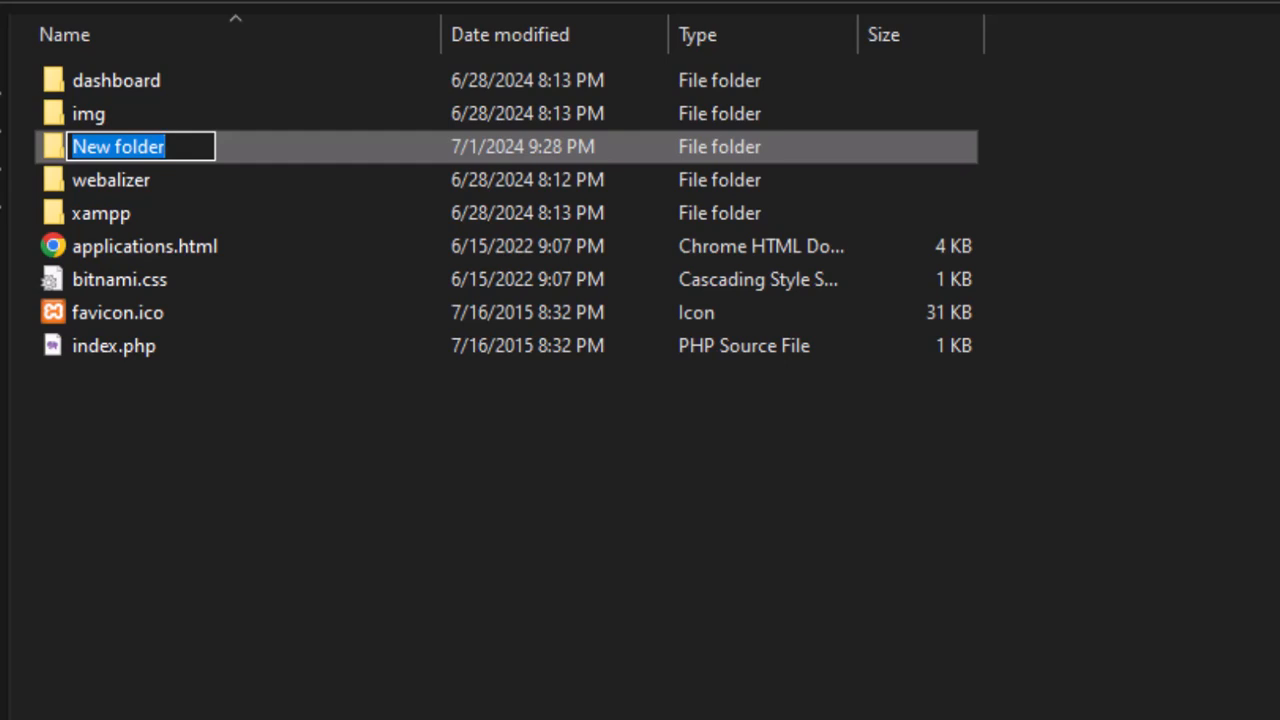
type("umair")
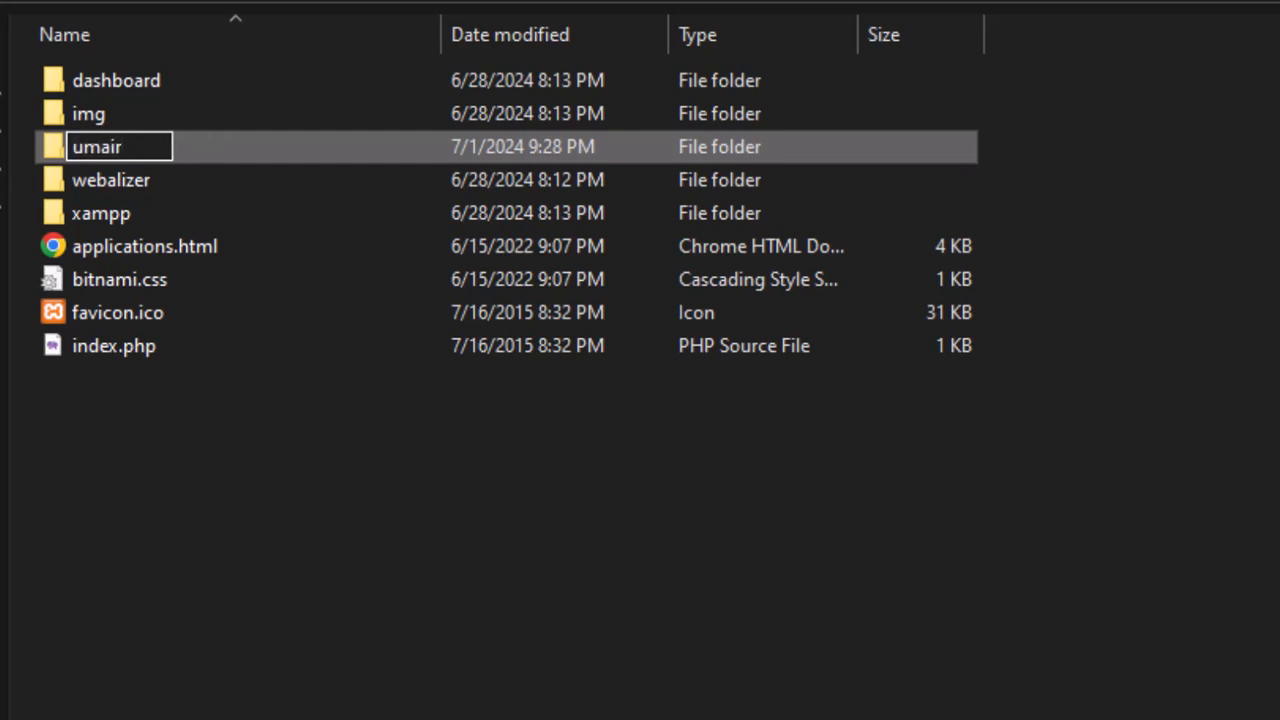
key("Return")
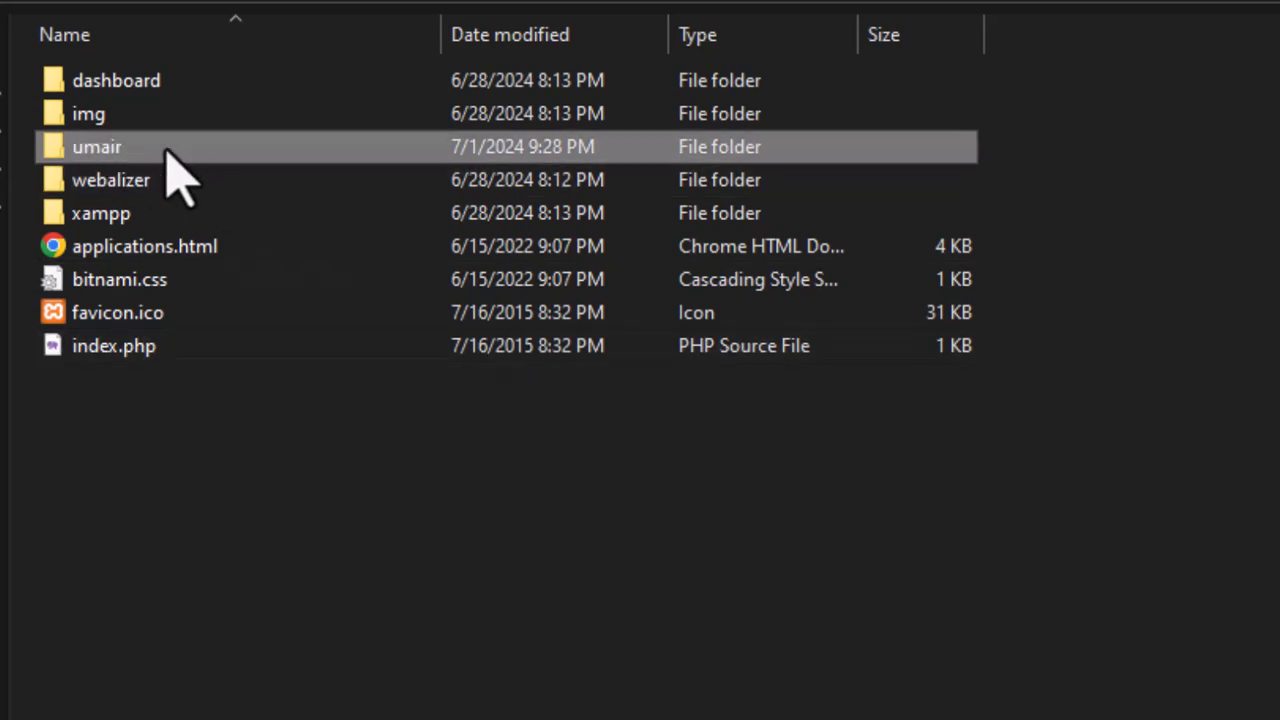
double_click(263, 156)
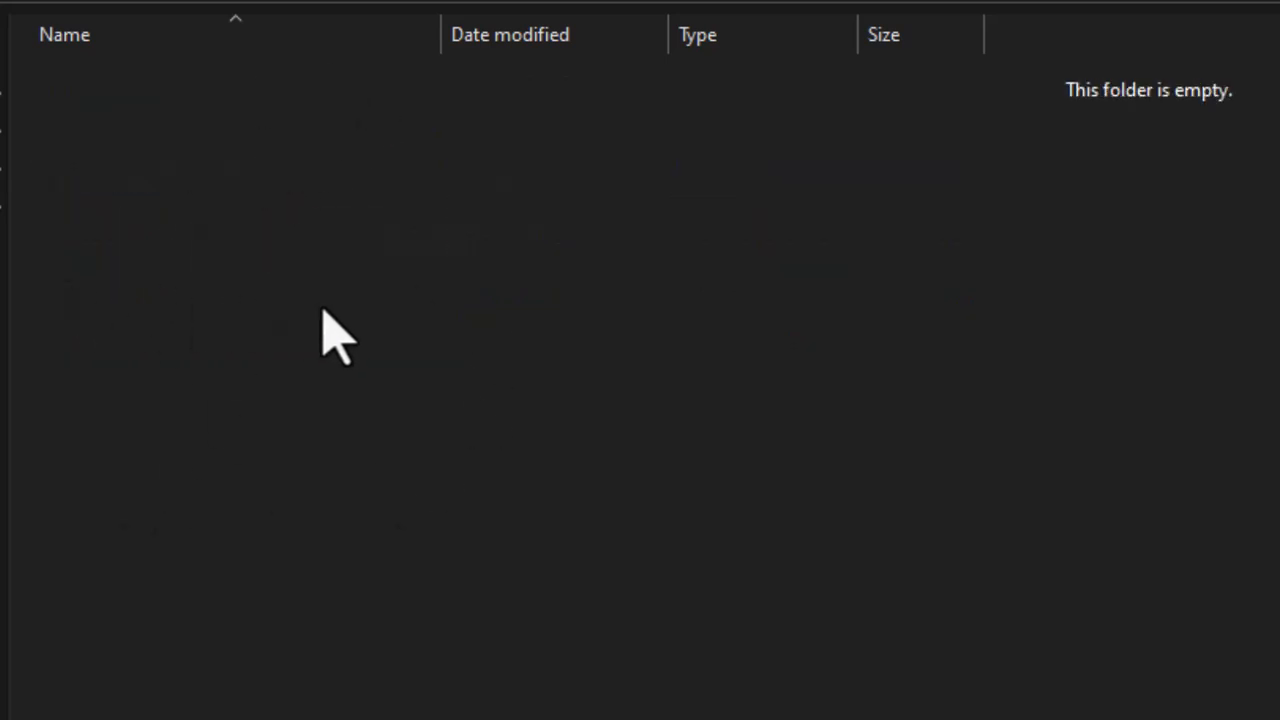
Copy wordpress-6.5.5.zip from the Downloads folder
left_click(65, 200)
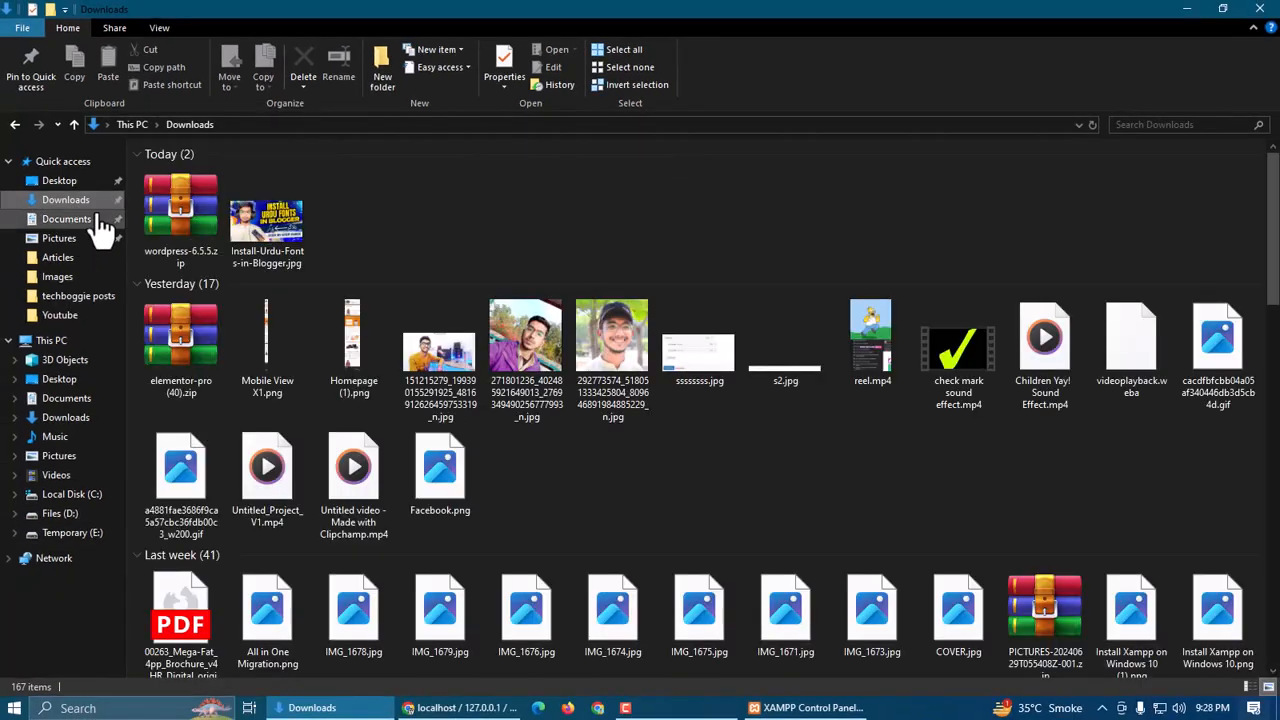
left_click(171, 218)
right_click(171, 218)
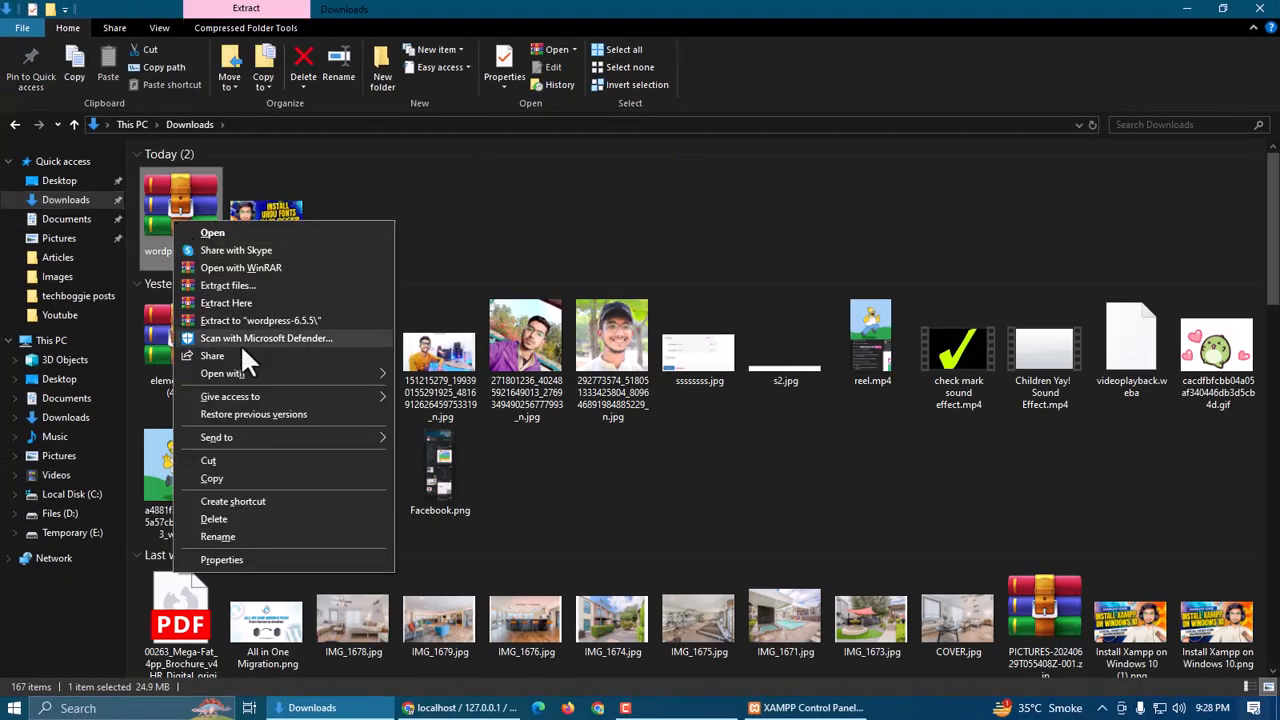
left_click(230, 477)
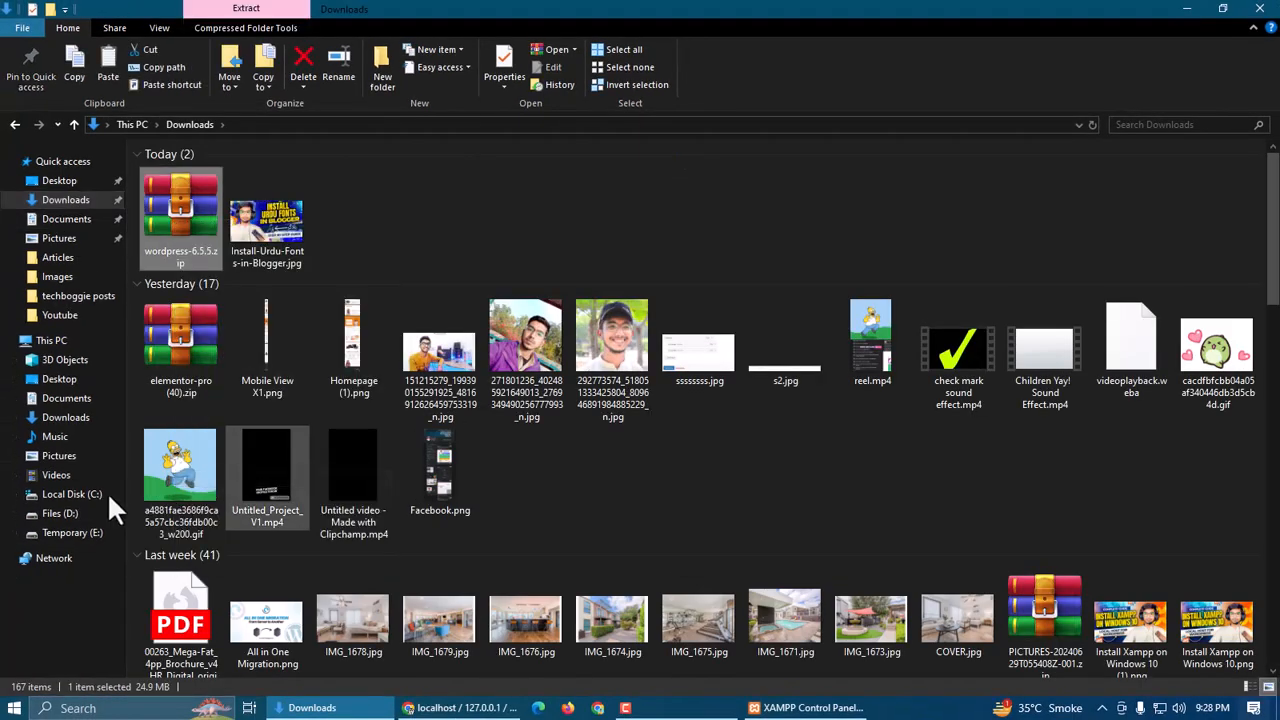
Paste the zip into Temporary (E:) > xampp2 > htdocs > umair
left_click(68, 532)
double_click(174, 260)
key("alt+Left")
left_click(177, 287)
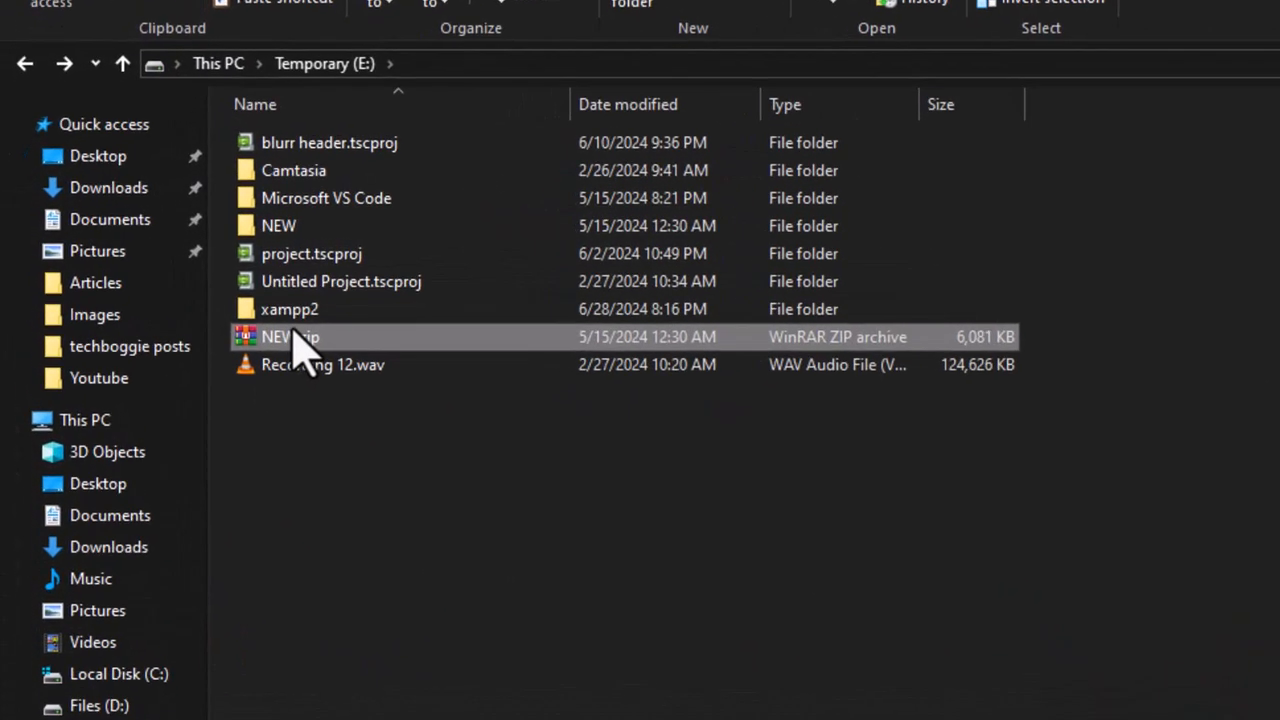
double_click(293, 311)
double_click(355, 256)
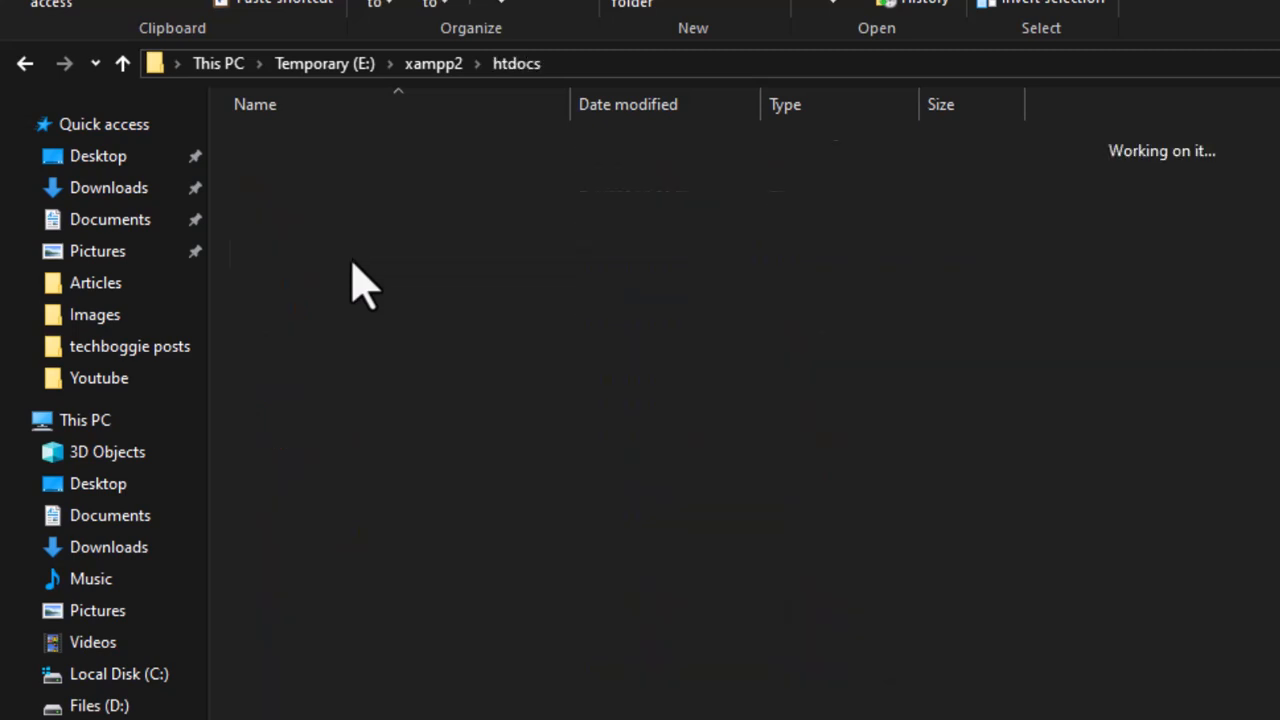
double_click(323, 205)
right_click(379, 239)
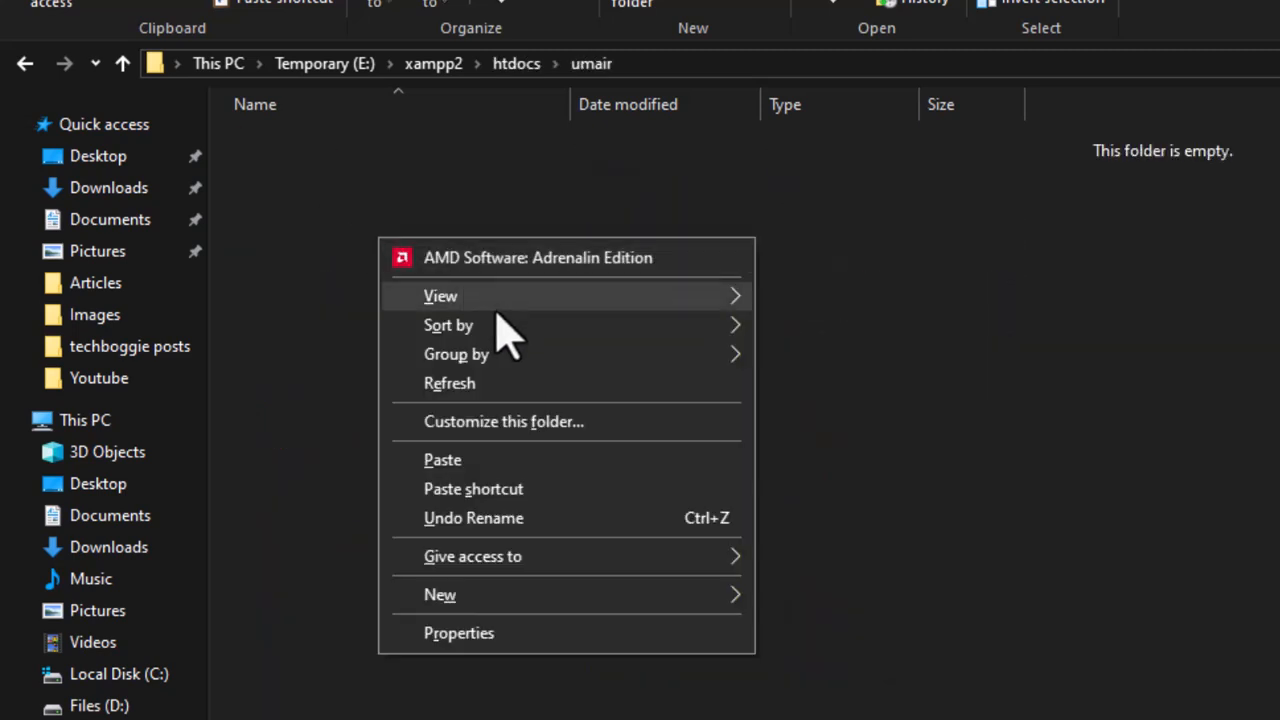
left_click(482, 460)
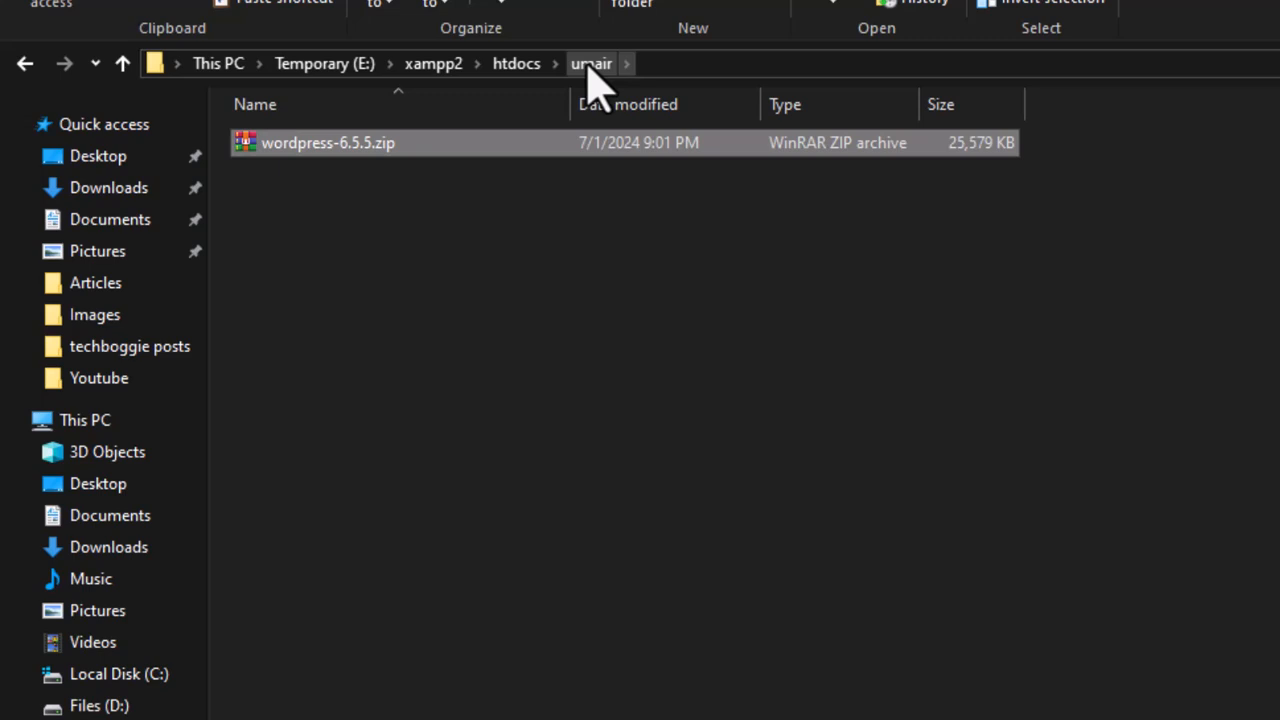
Extract wordpress-6.5.5.zip here, delete the zip, and open the wordpress folder
right_click(320, 143)
left_click(431, 274)
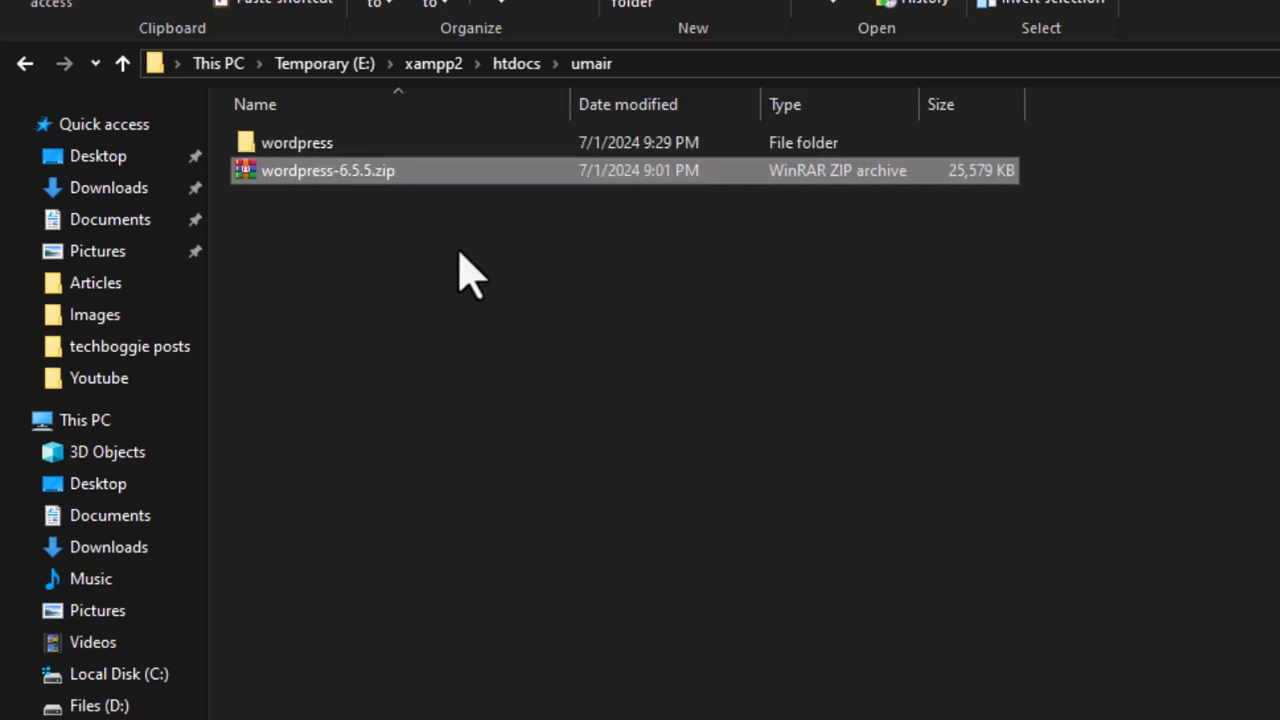
right_click(322, 172)
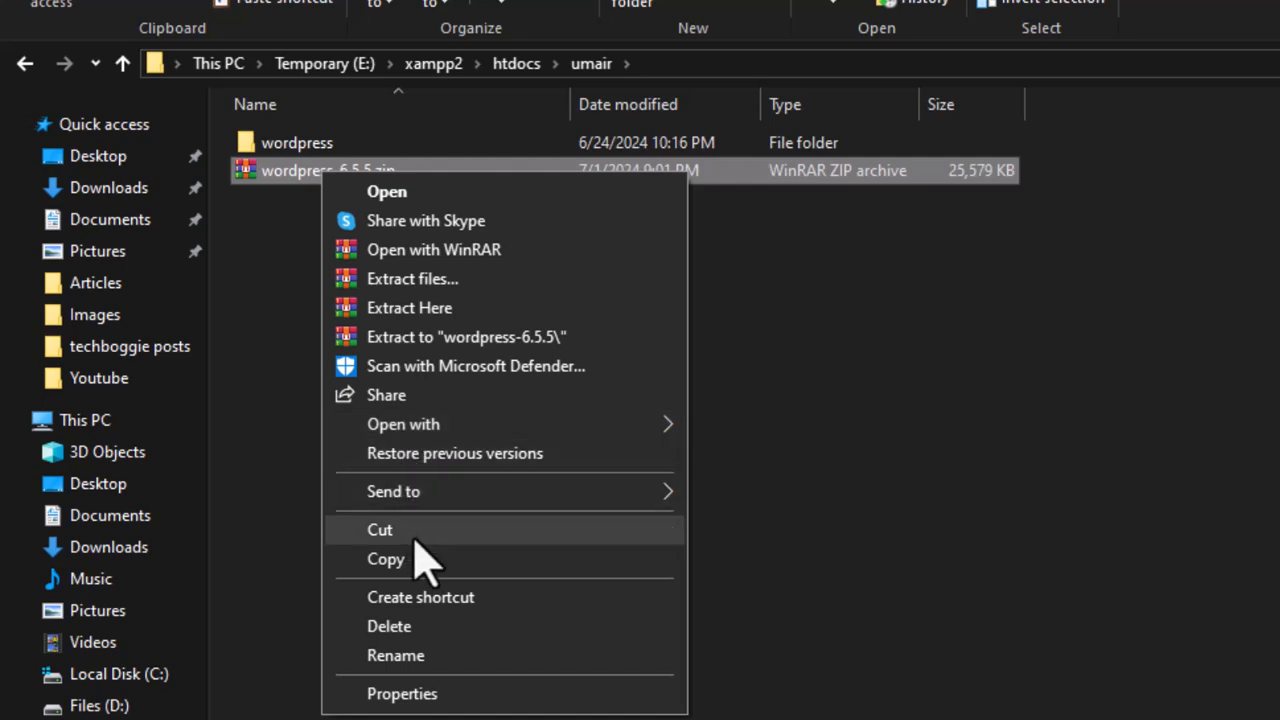
left_click(430, 625)
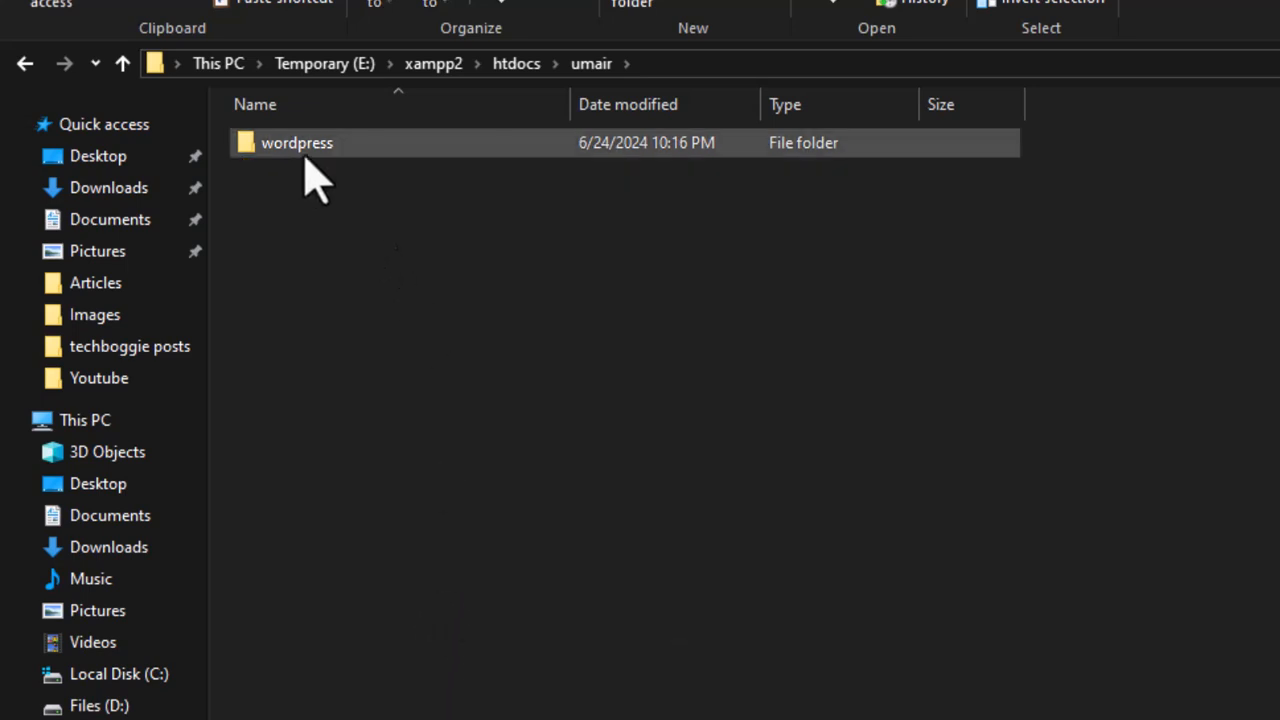
double_click(308, 150)
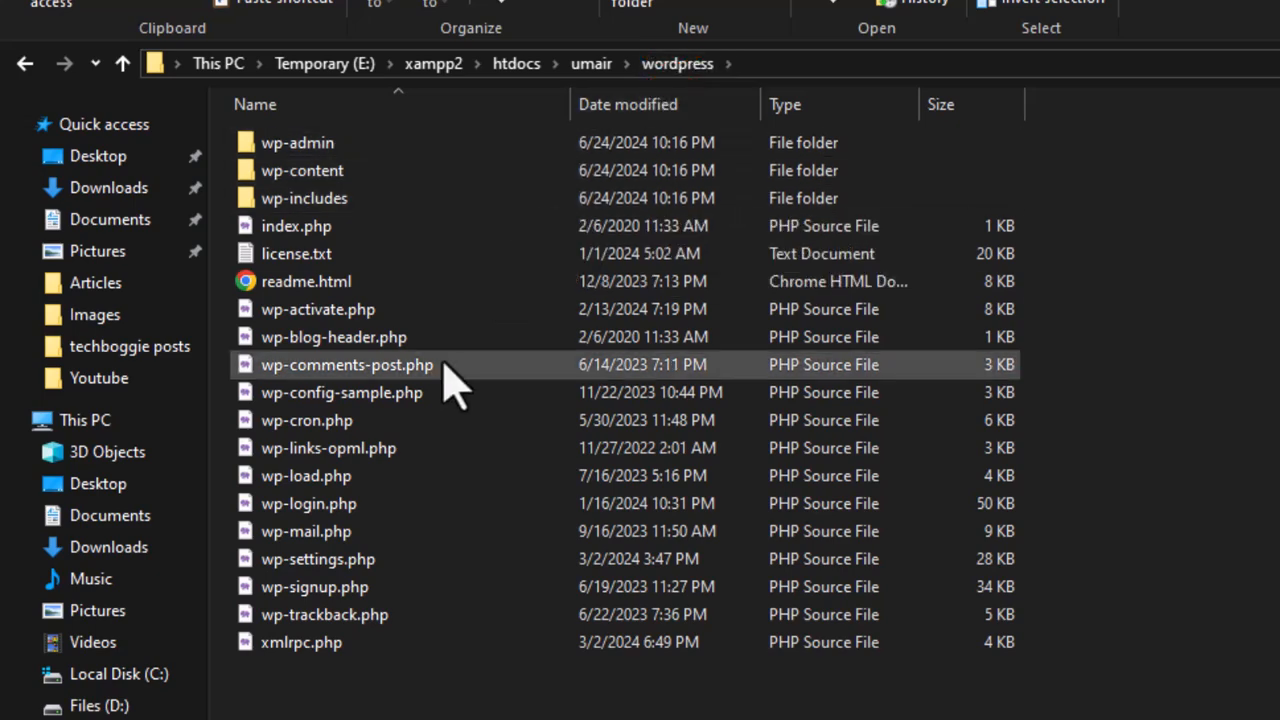
Cut all files from the wordpress folder and paste them into umair
key("ctrl+a")
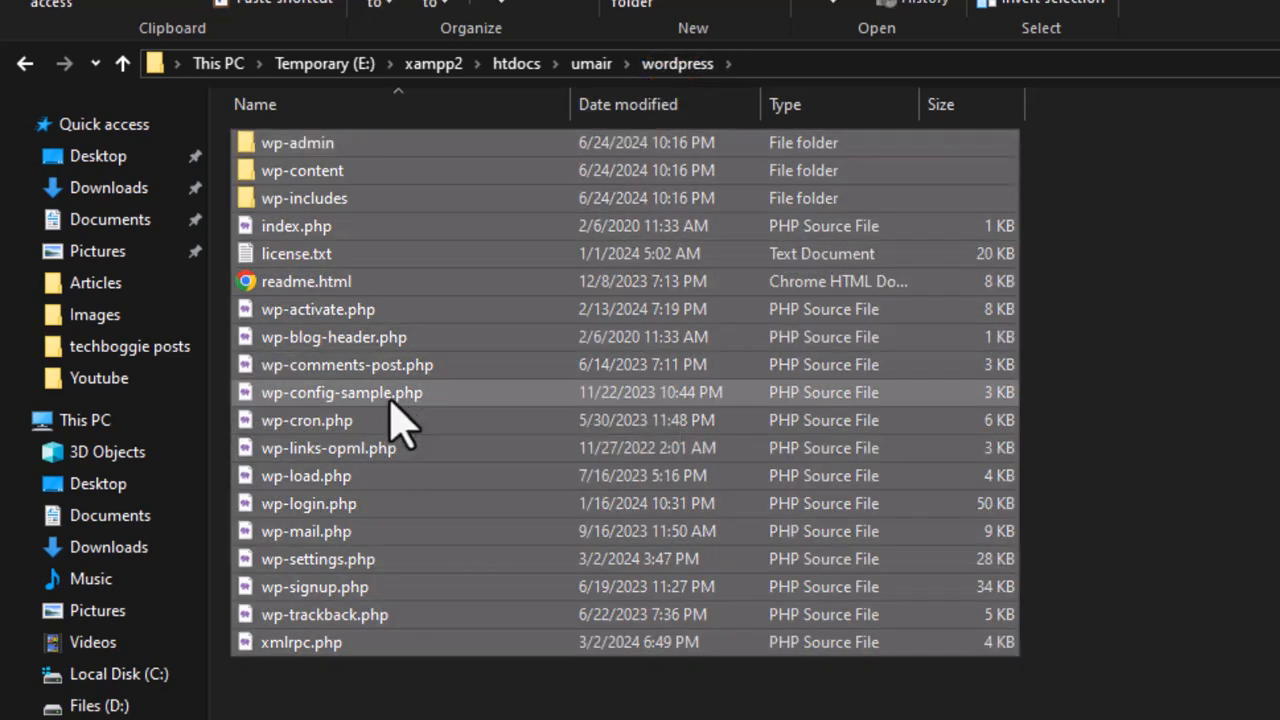
right_click(460, 402)
left_click(447, 640)
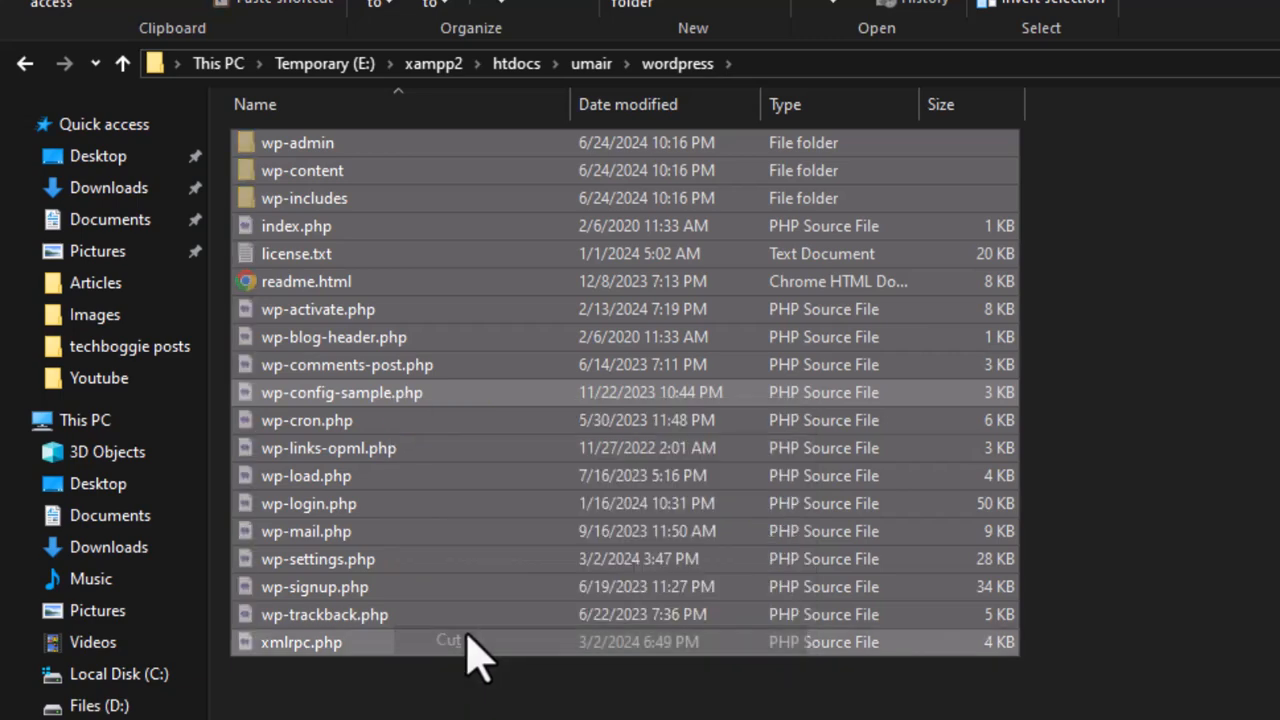
key("alt+Up")
right_click(413, 331)
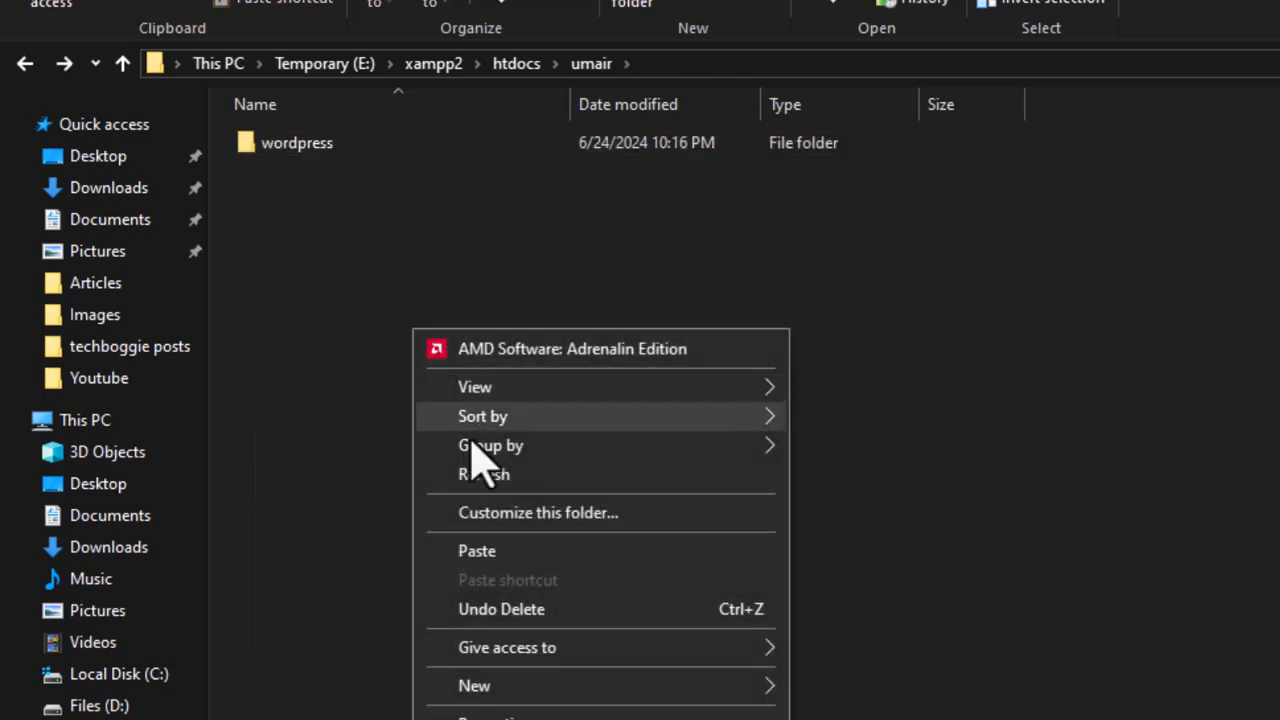
left_click(477, 551)
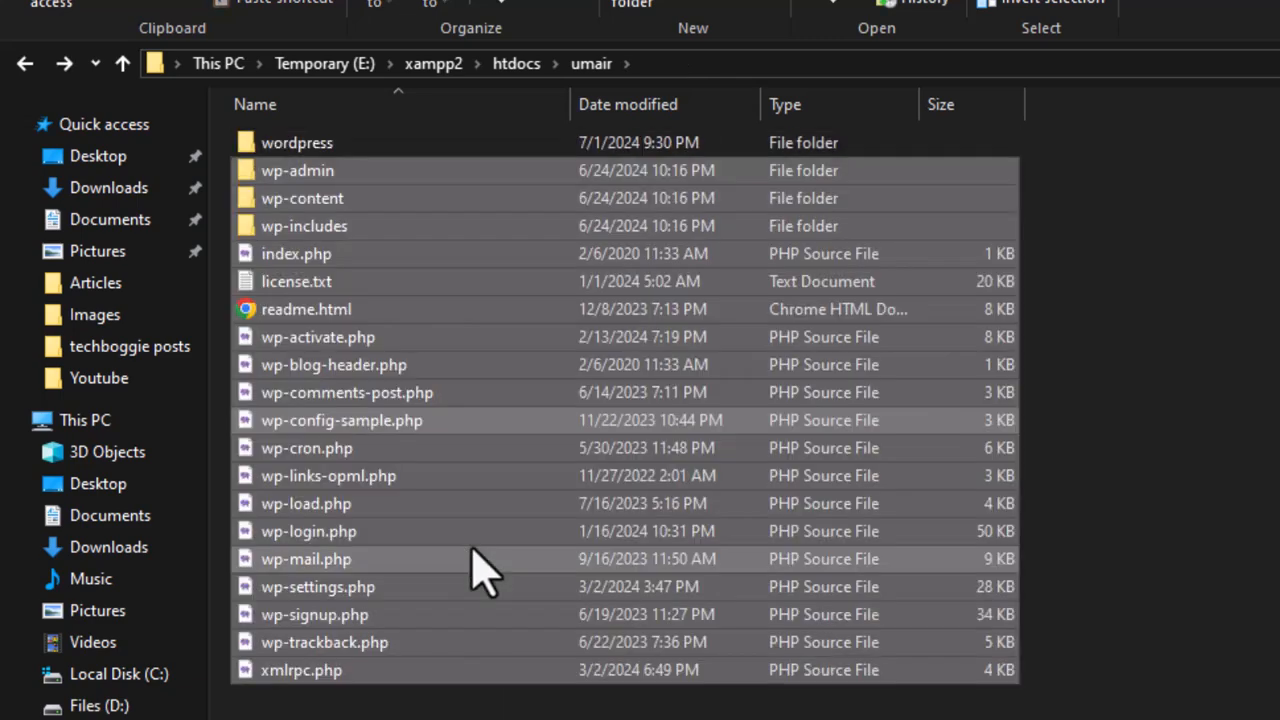
Delete the now-empty wordpress folder
left_click(1253, 240)
left_click(345, 148)
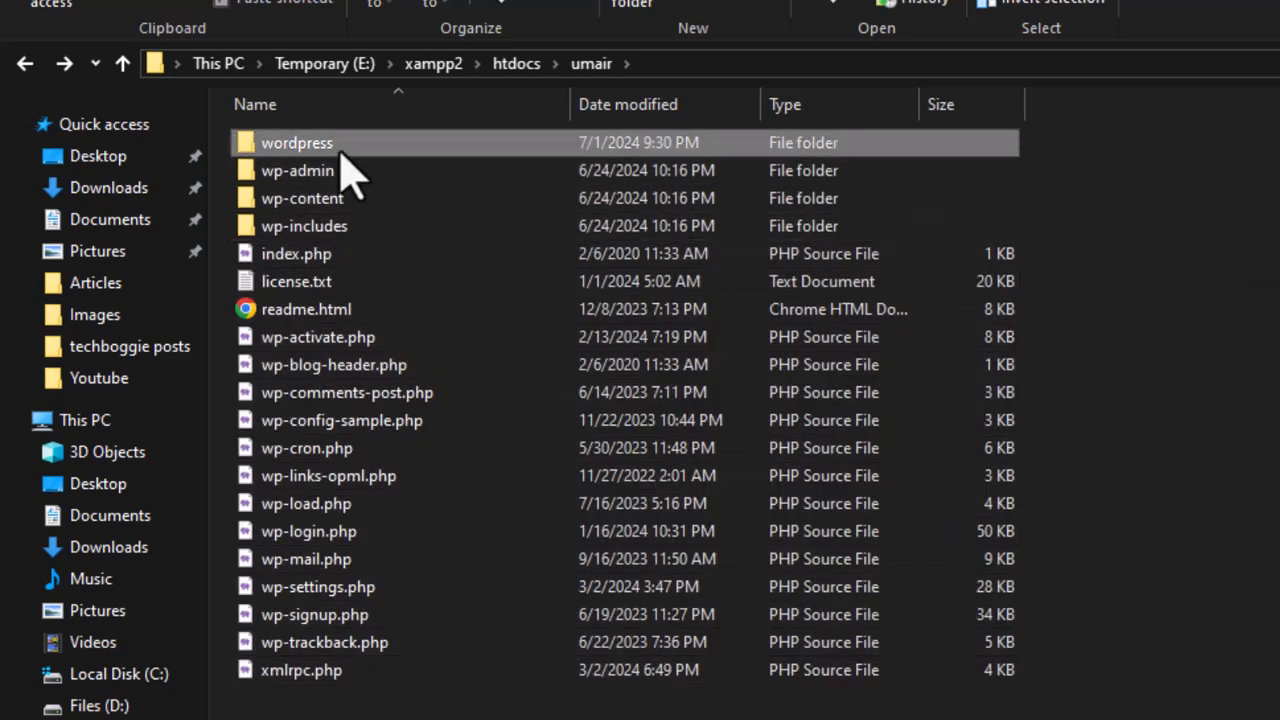
key("Delete")
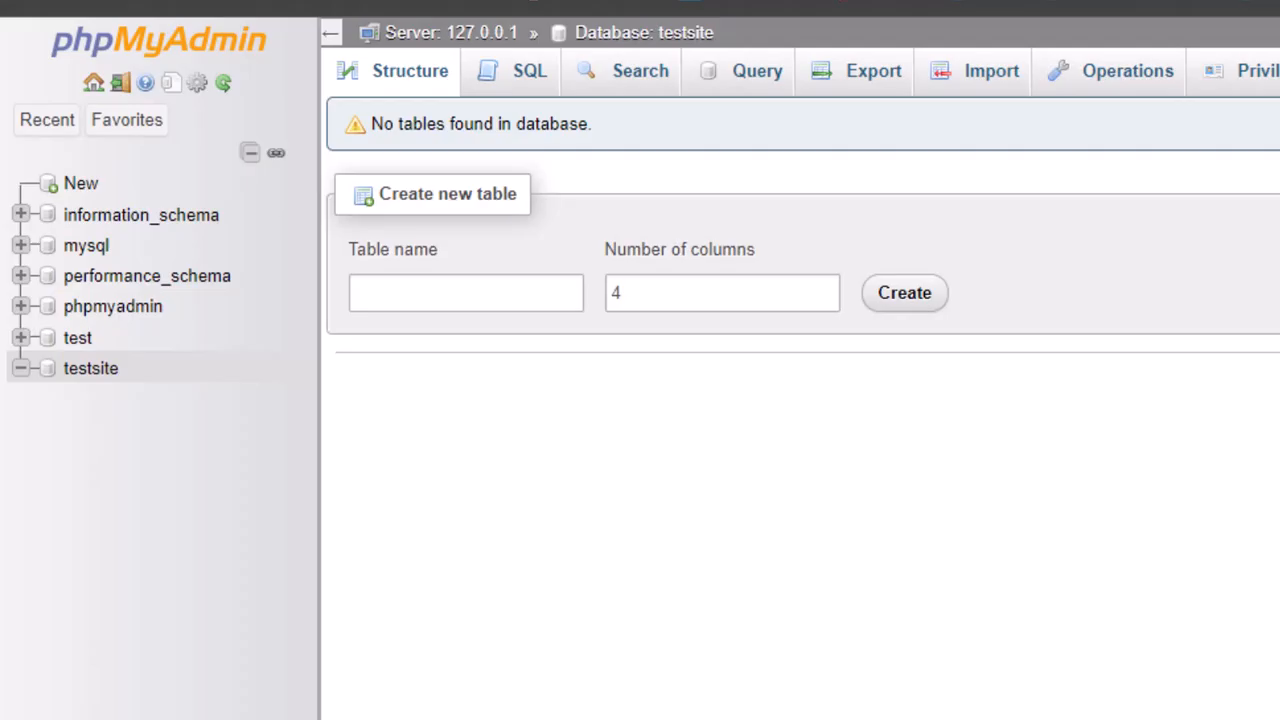
Load localhost/umair in a new Chrome tab
left_click(808, 19)
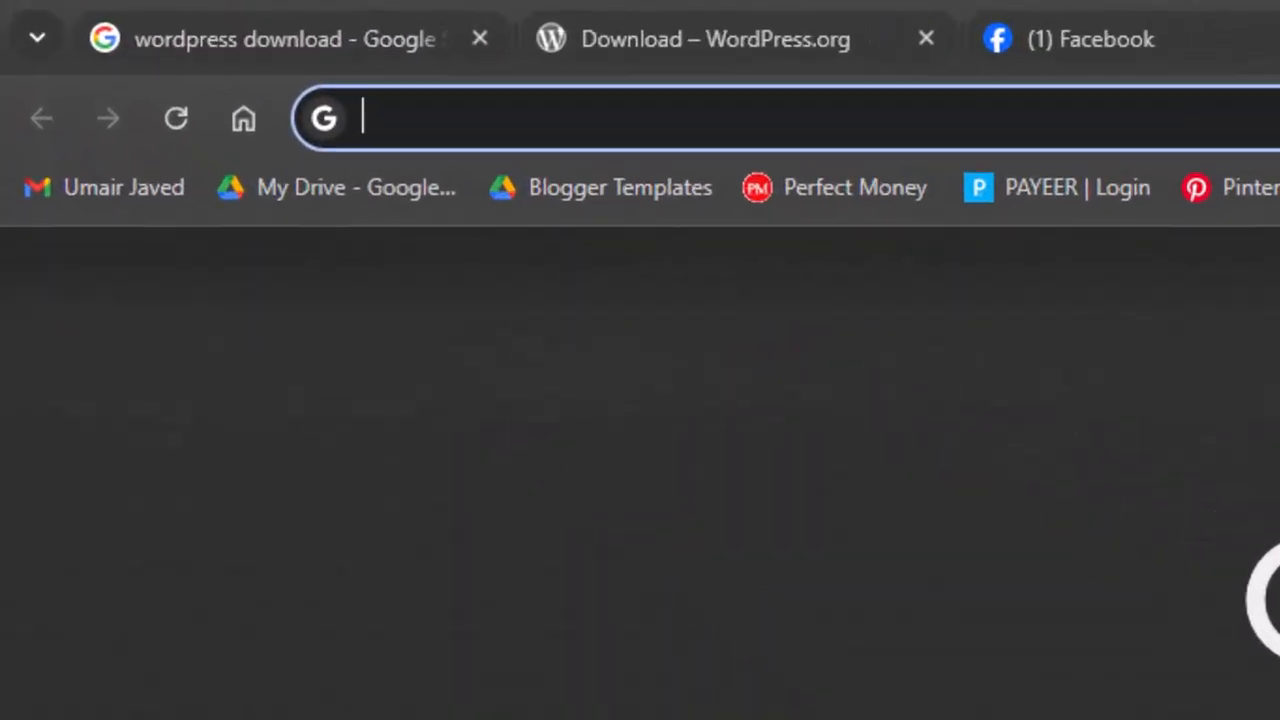
type("loca")
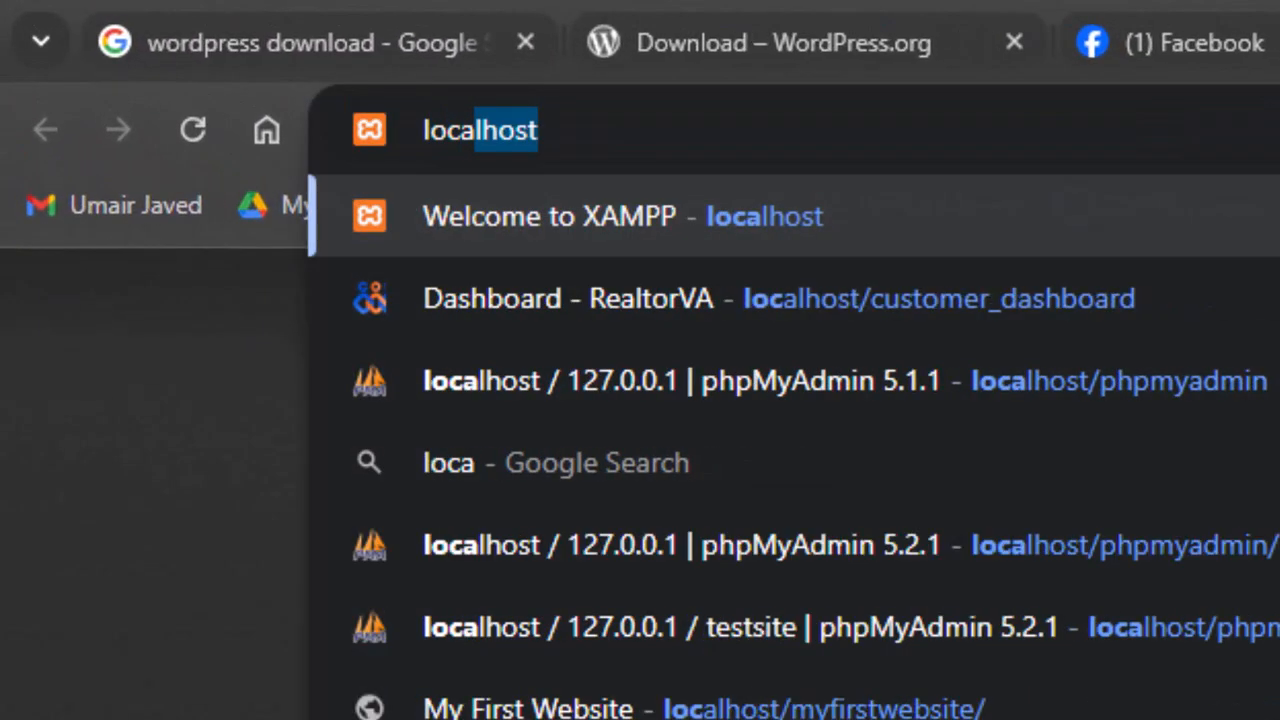
type("lhost/")
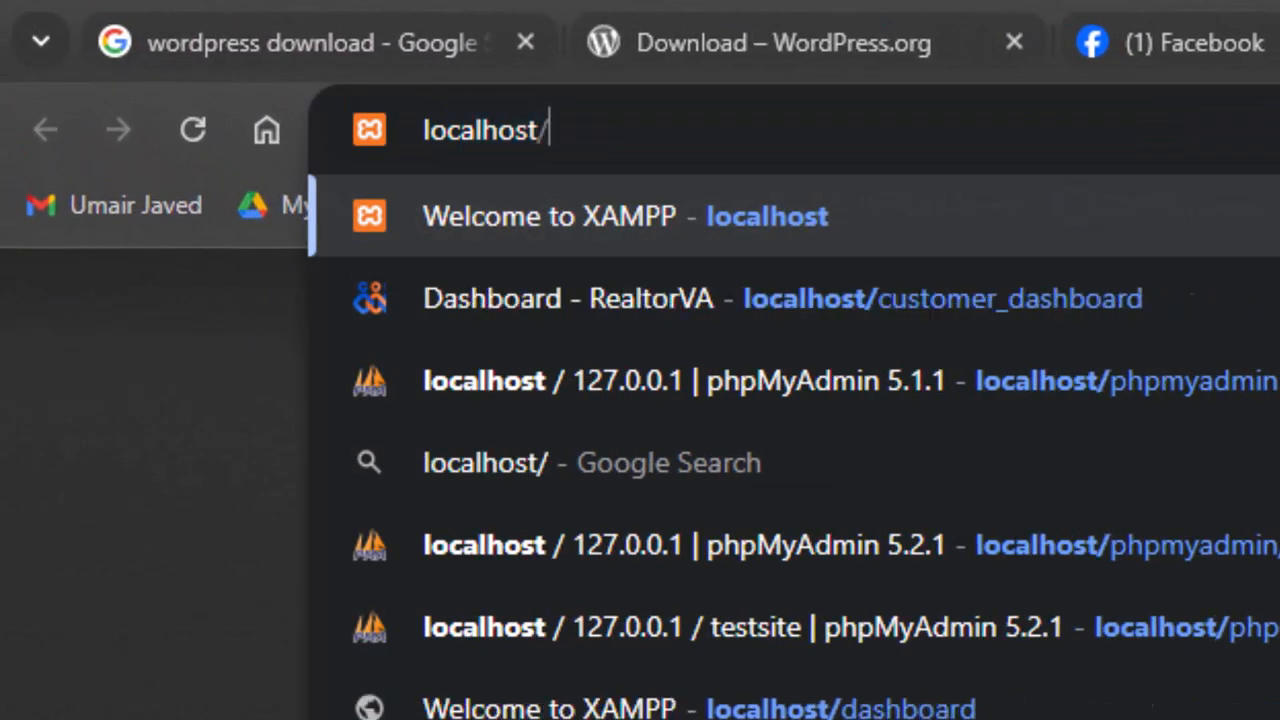
type("umair")
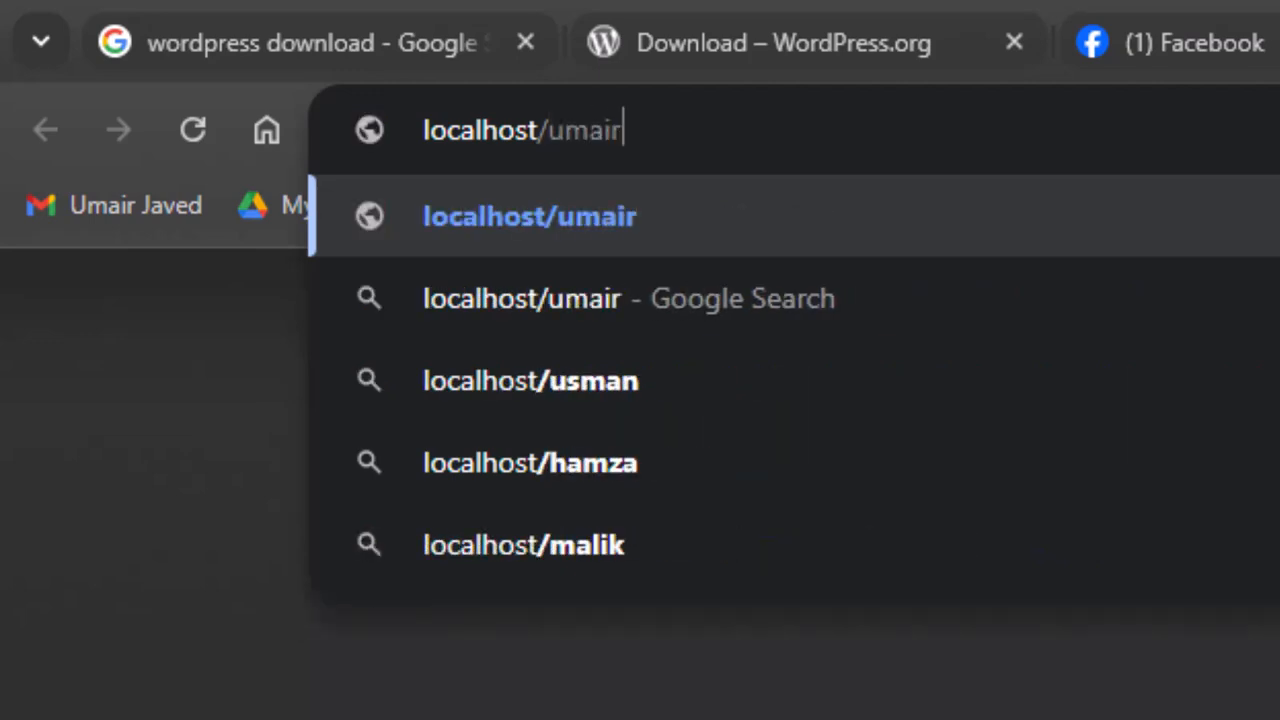
key("Return")
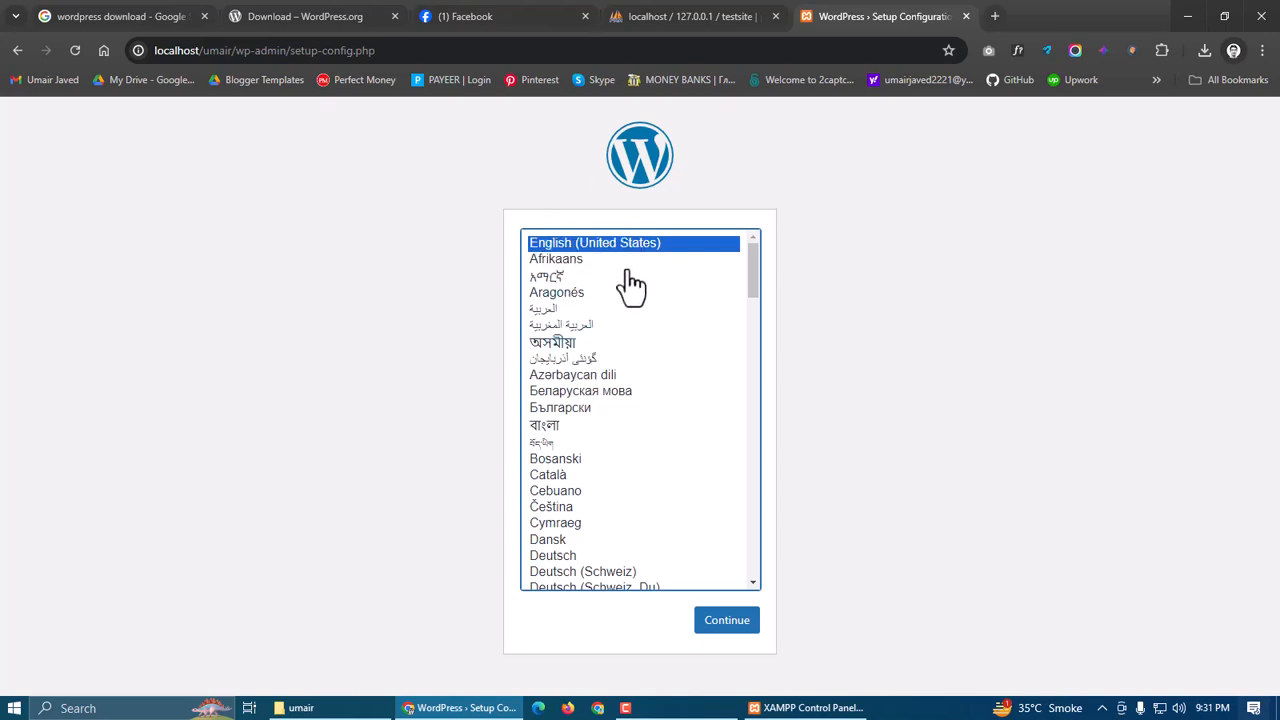
Continue setup in English (United States) and reach the database connection form
left_click(725, 622)
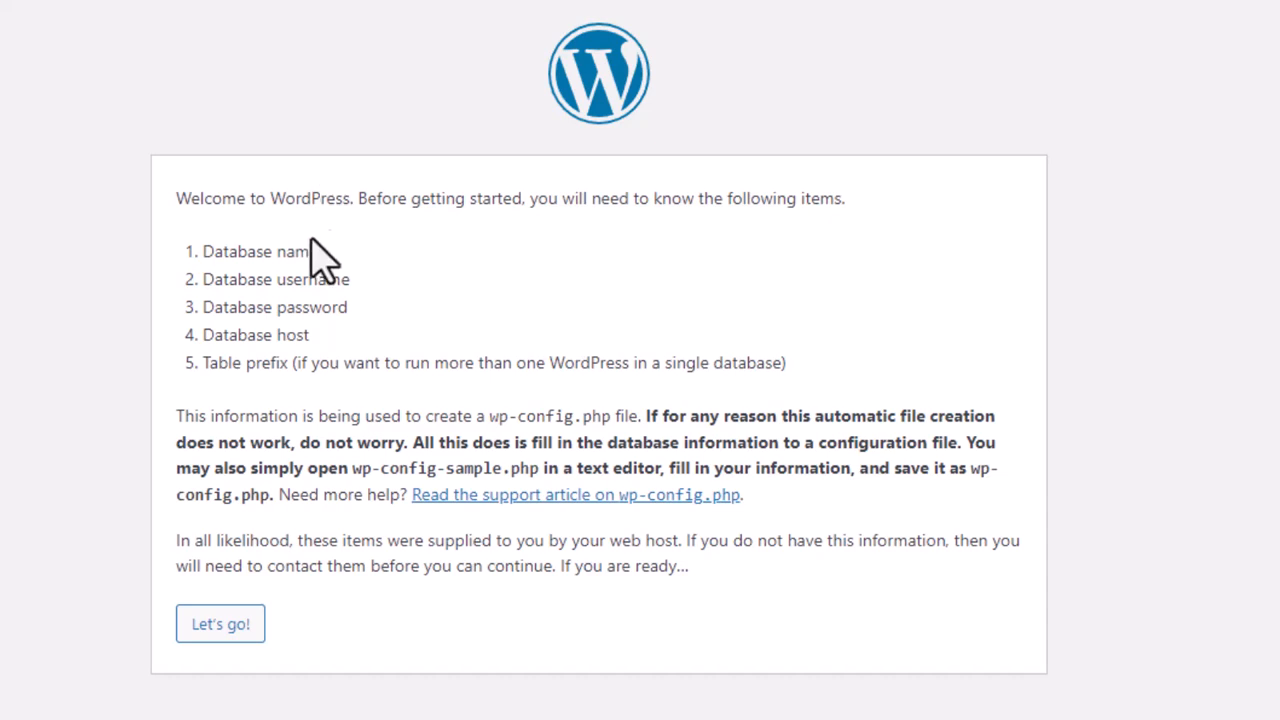
left_click_drag(203, 250, 322, 345)
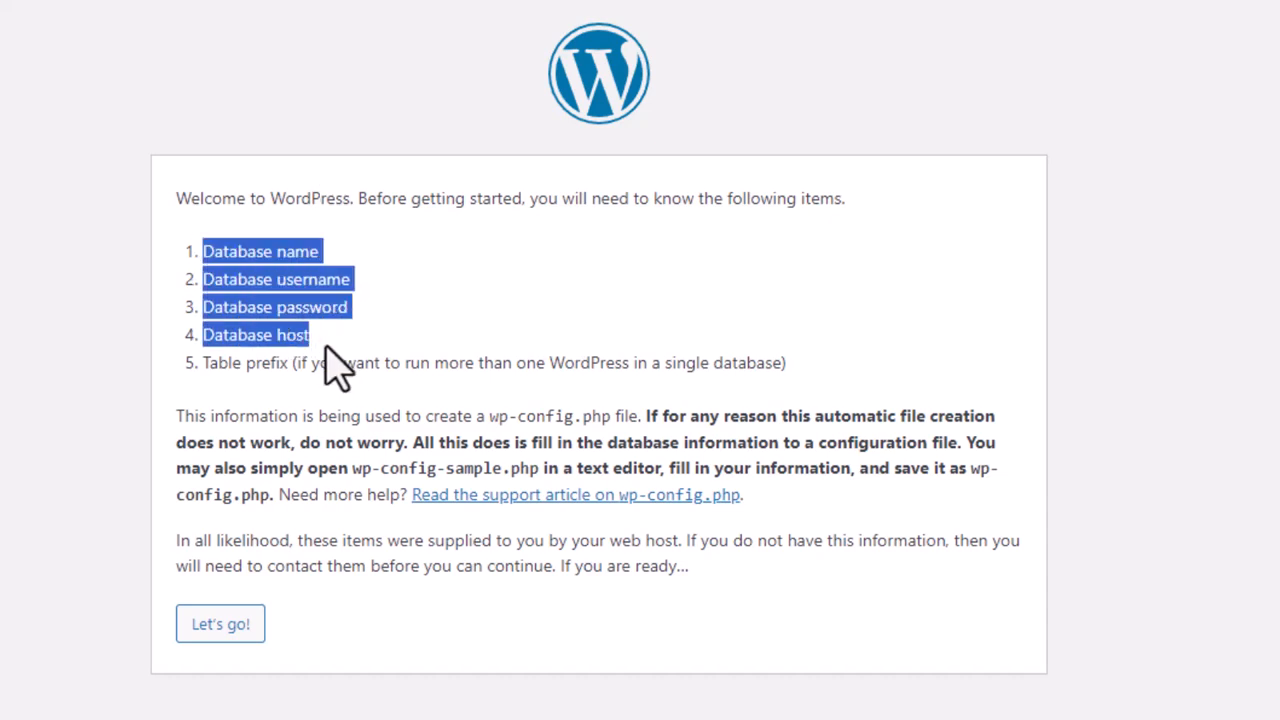
left_click(326, 348)
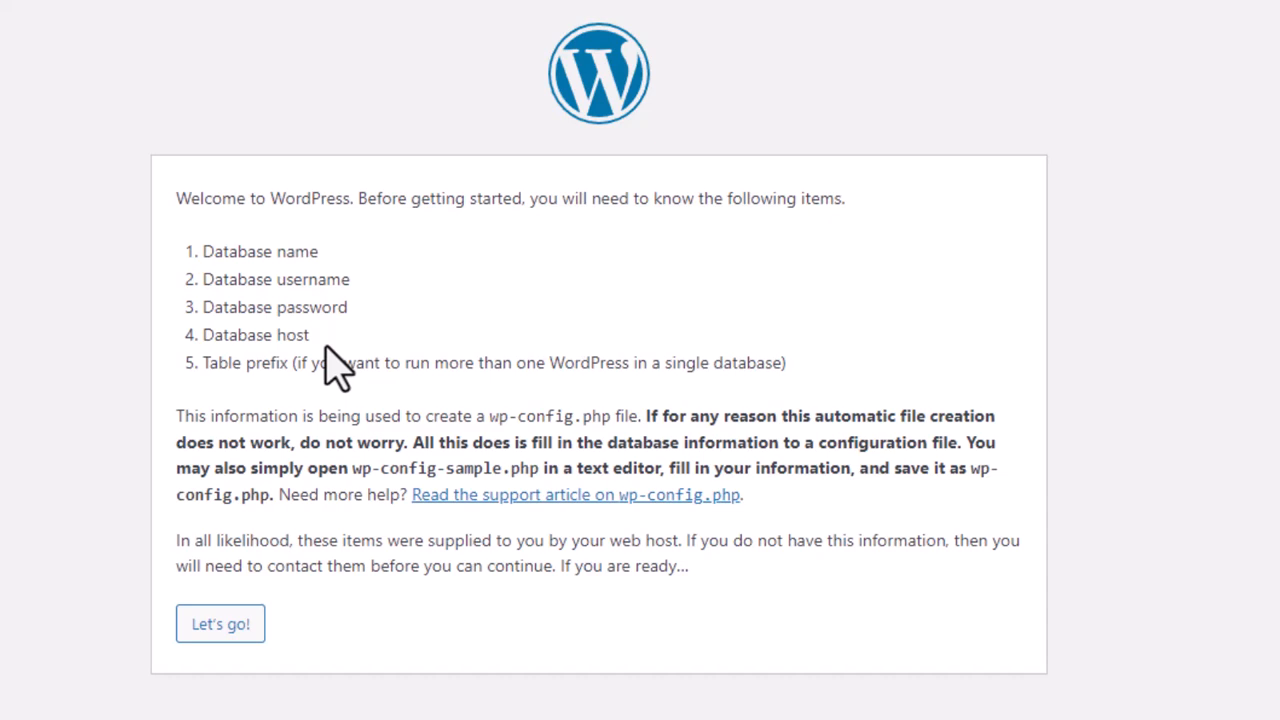
left_click(248, 632)
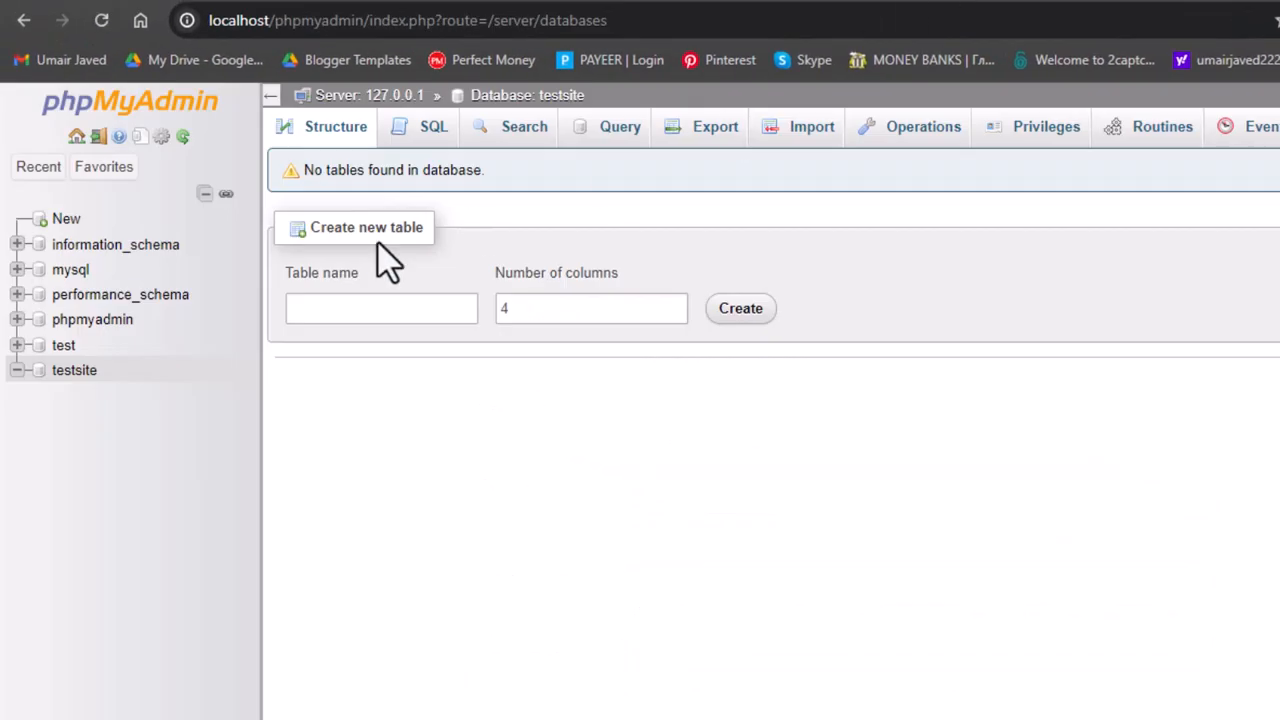
Copy 'testsite' from phpMyAdmin and paste it as the Database Name
left_click_drag(105, 378, 43, 378)
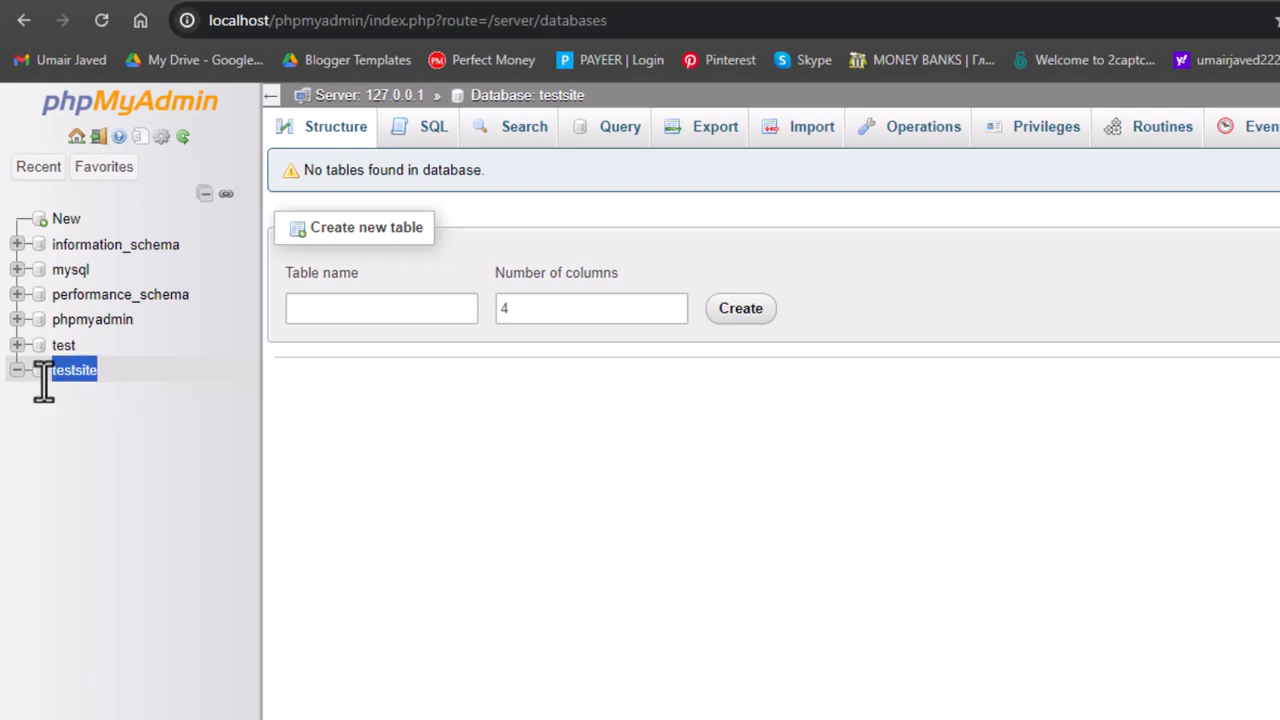
left_click(1037, 1)
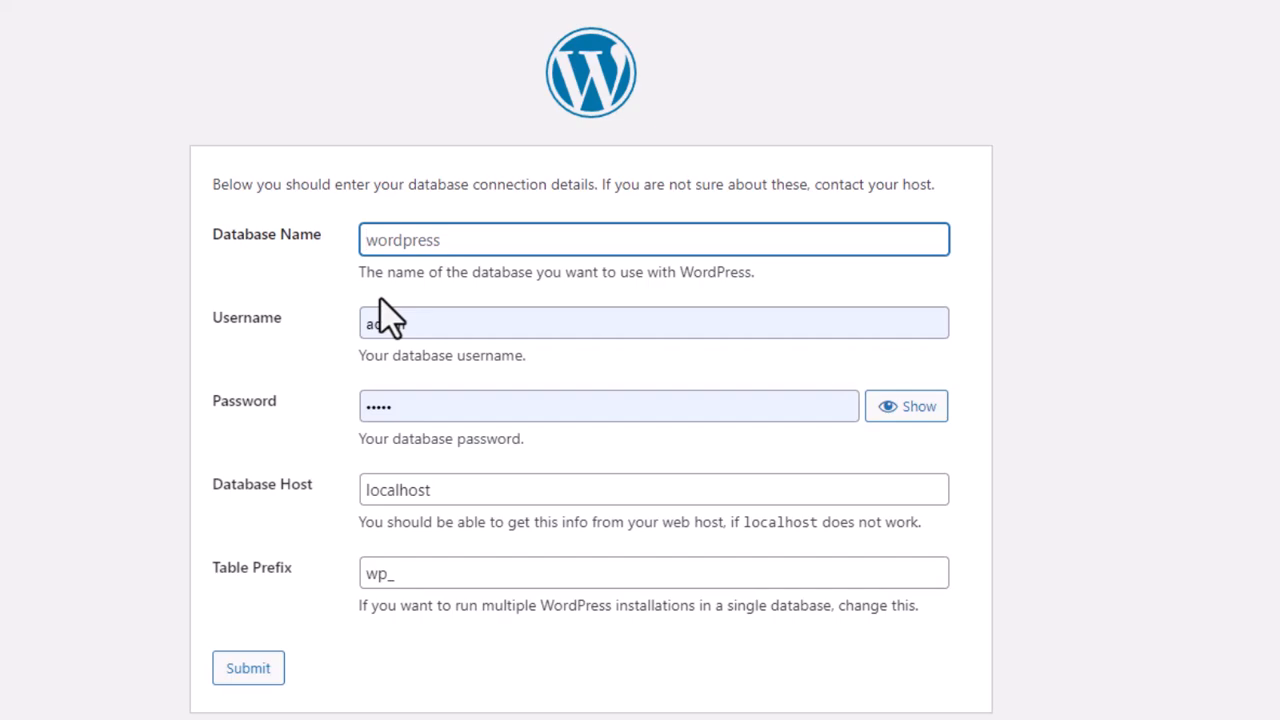
key("ctrl+v")
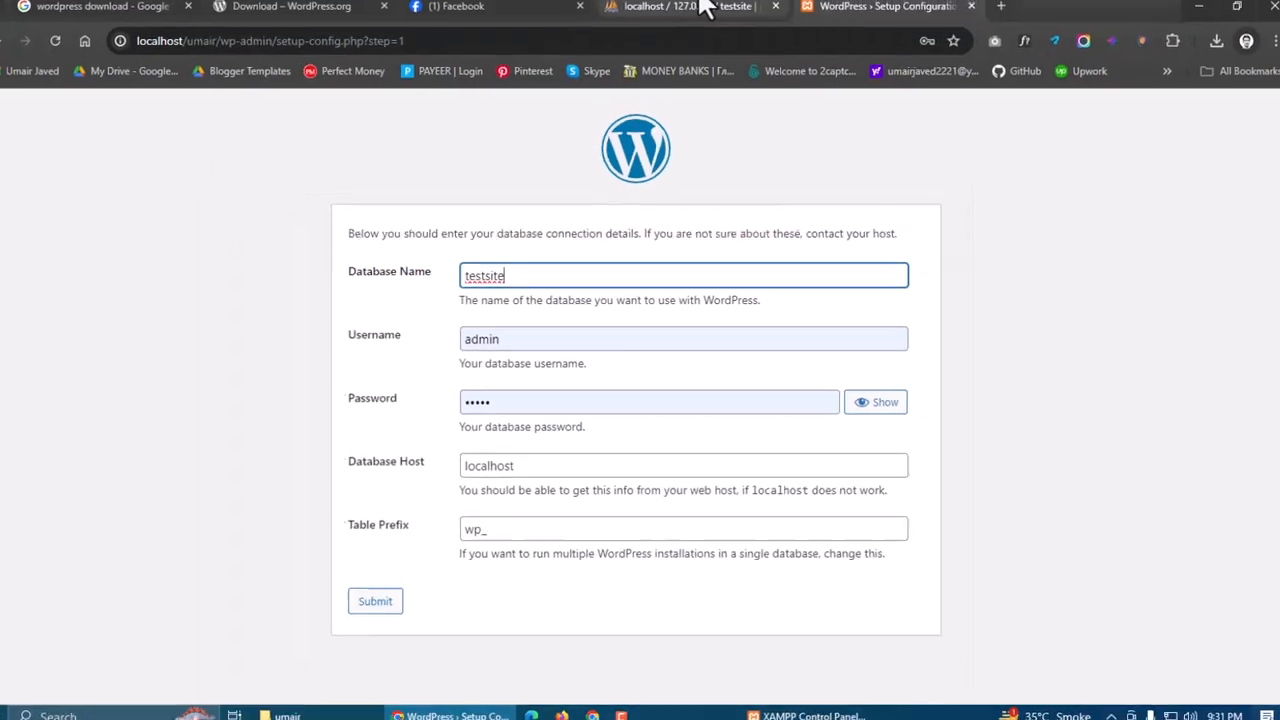
Check phpMyAdmin's server home page for the database user root@localhost
left_click(703, 8)
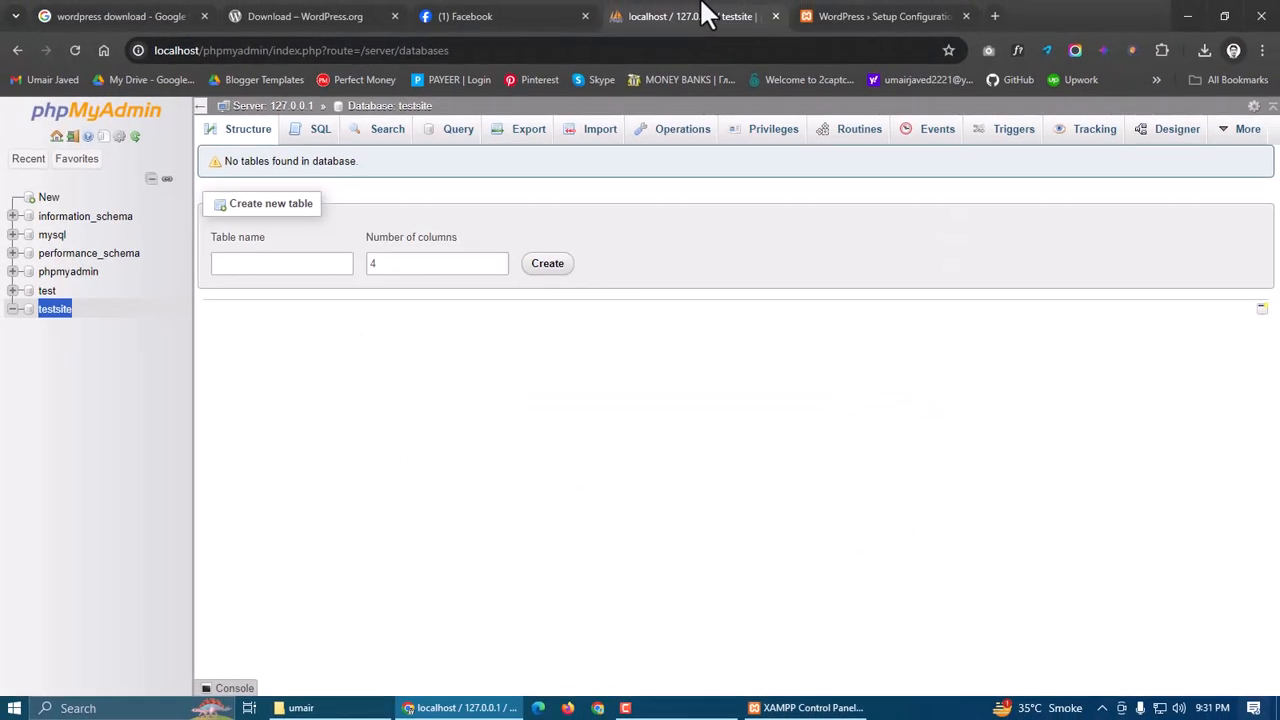
left_click(100, 114)
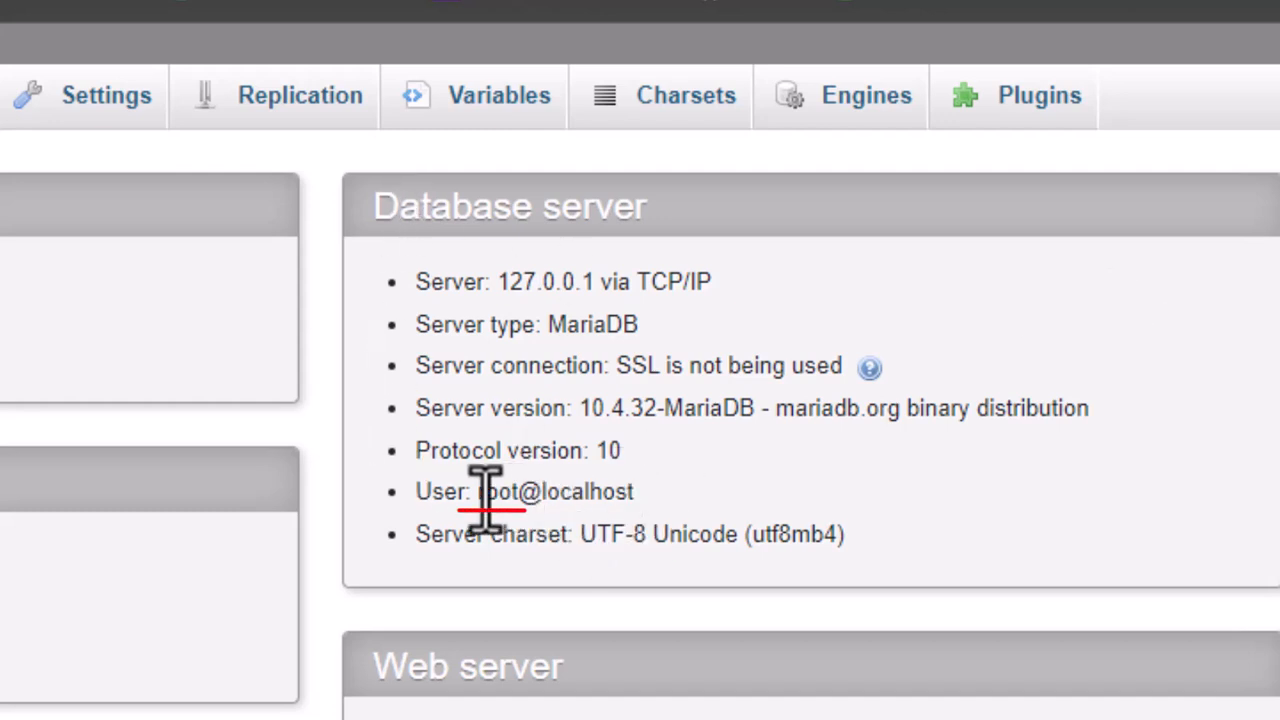
left_click_drag(474, 491, 623, 490)
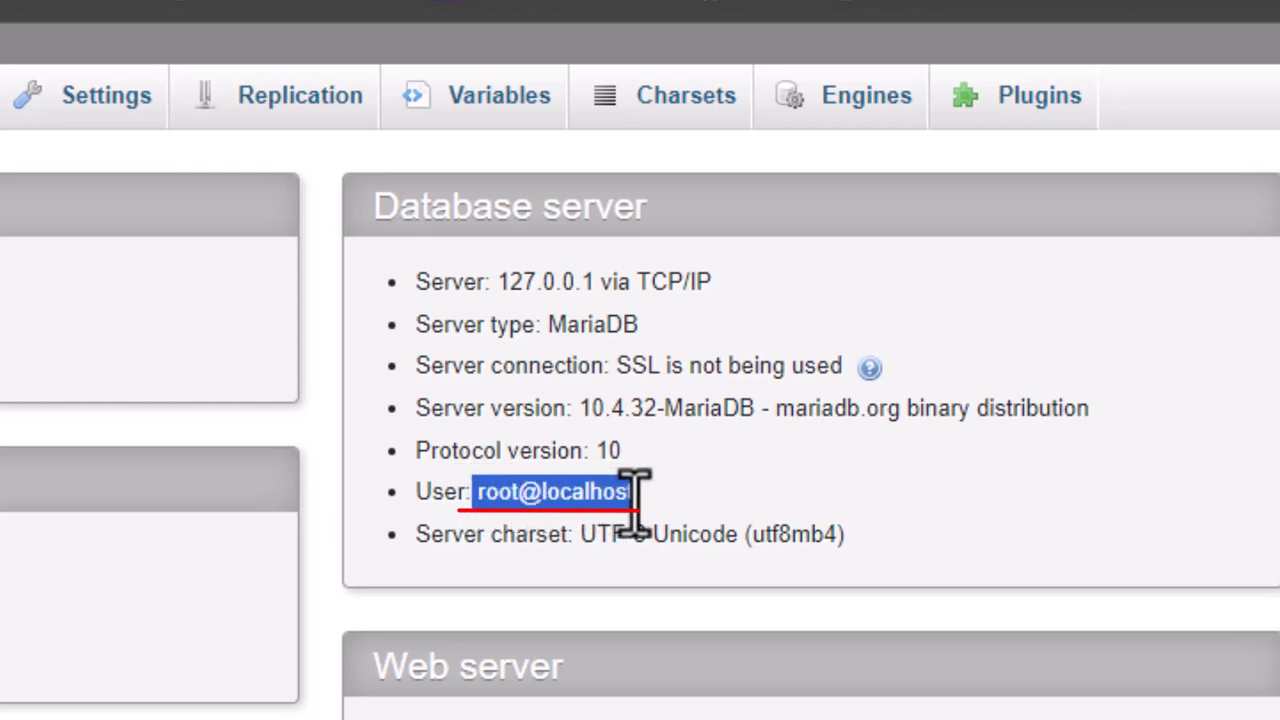
left_click(621, 500)
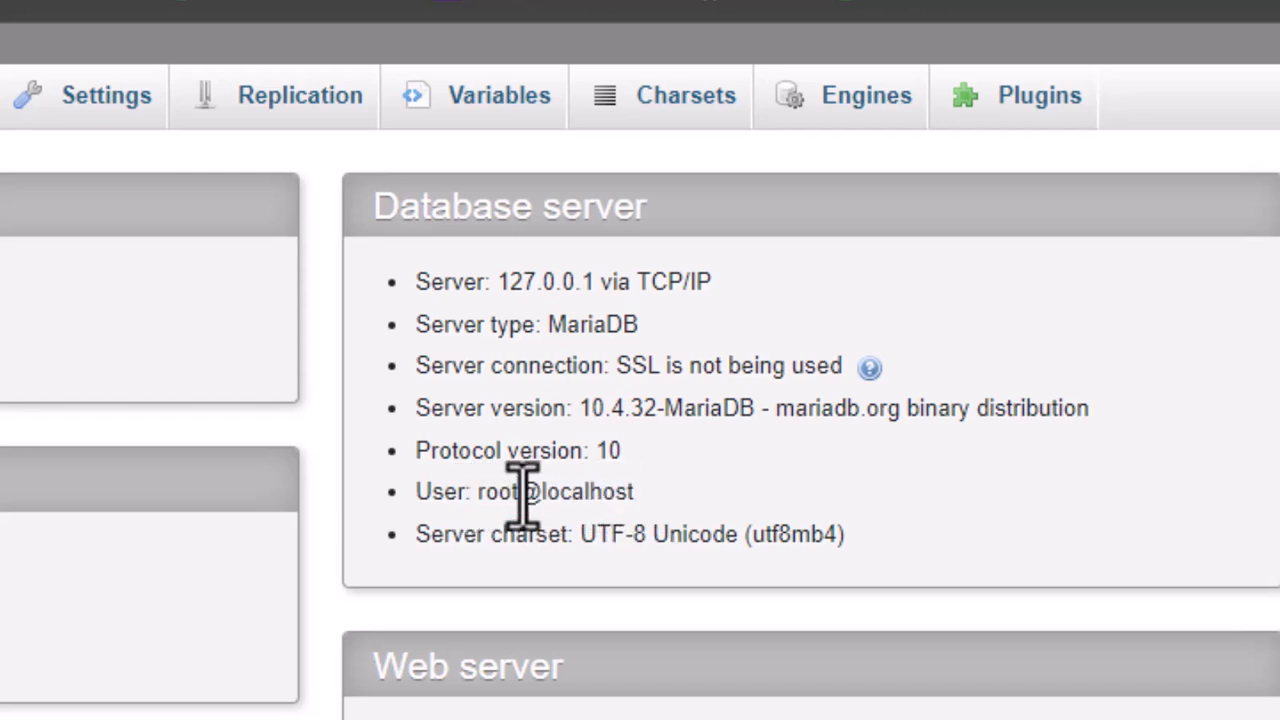
left_click_drag(520, 491, 478, 491)
key("ctrl+c")
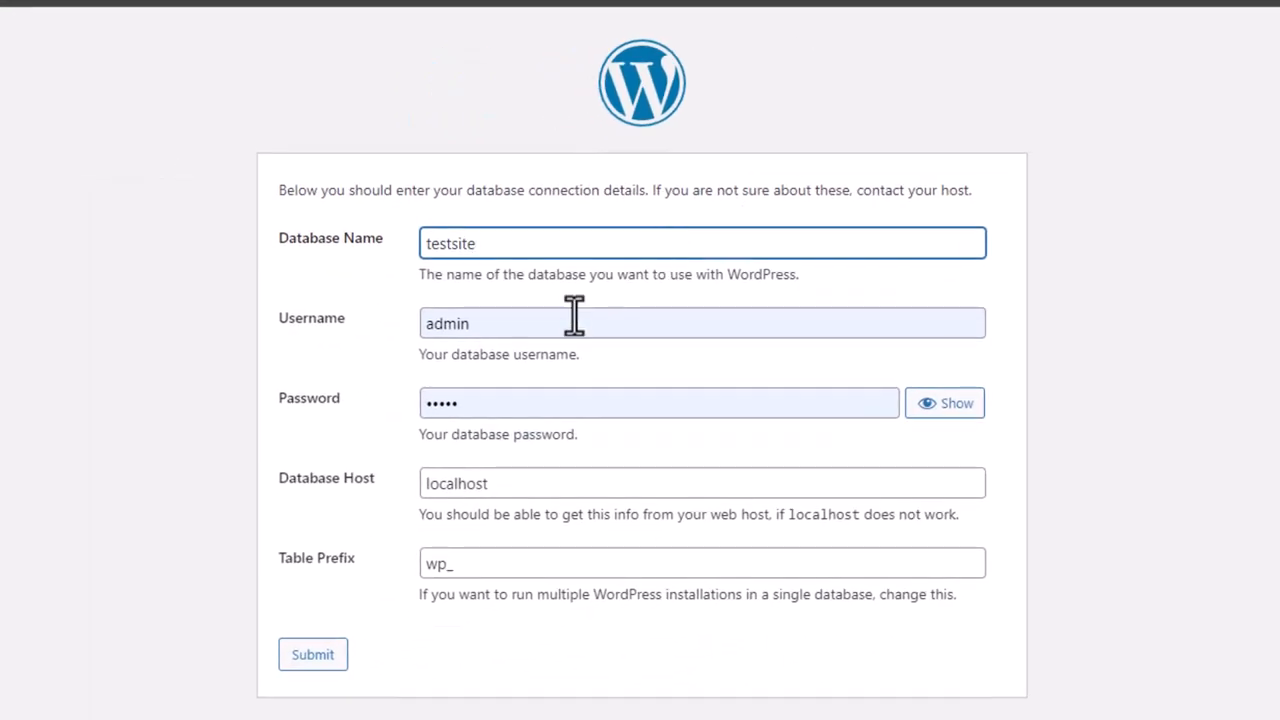
Set the WordPress database username to root and leave the password empty
double_click(574, 316)
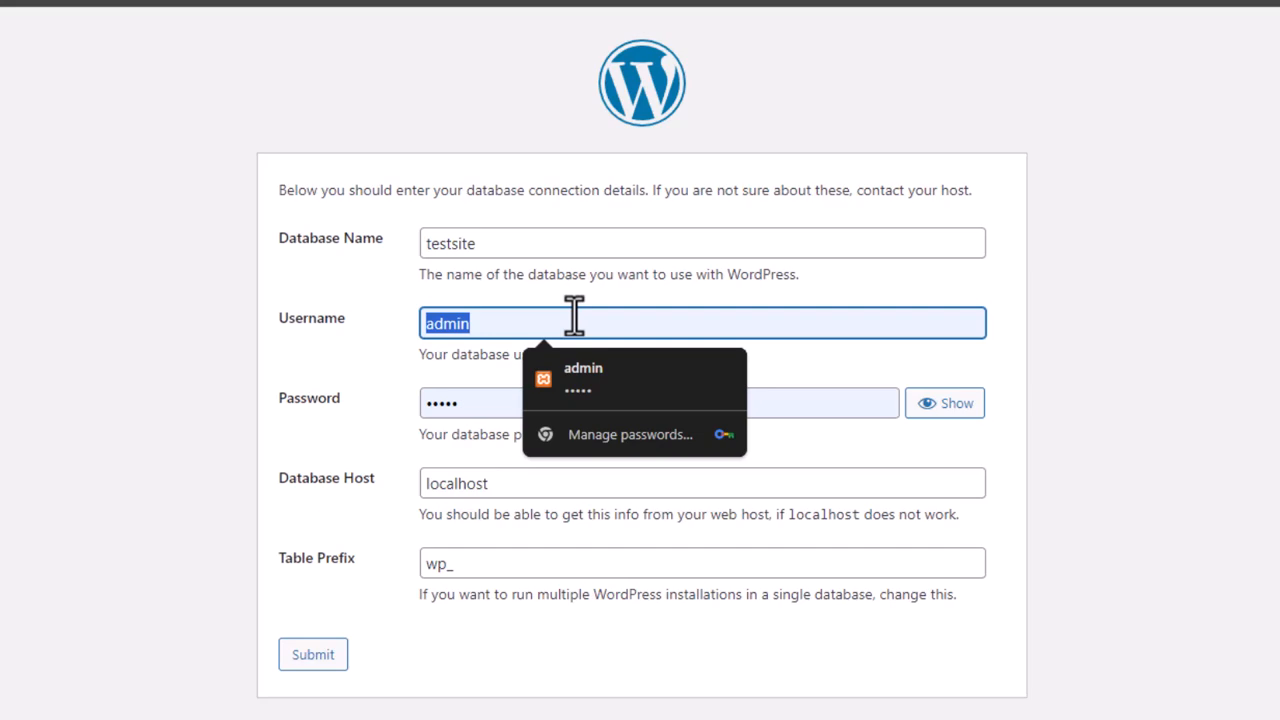
key("ctrl+v")
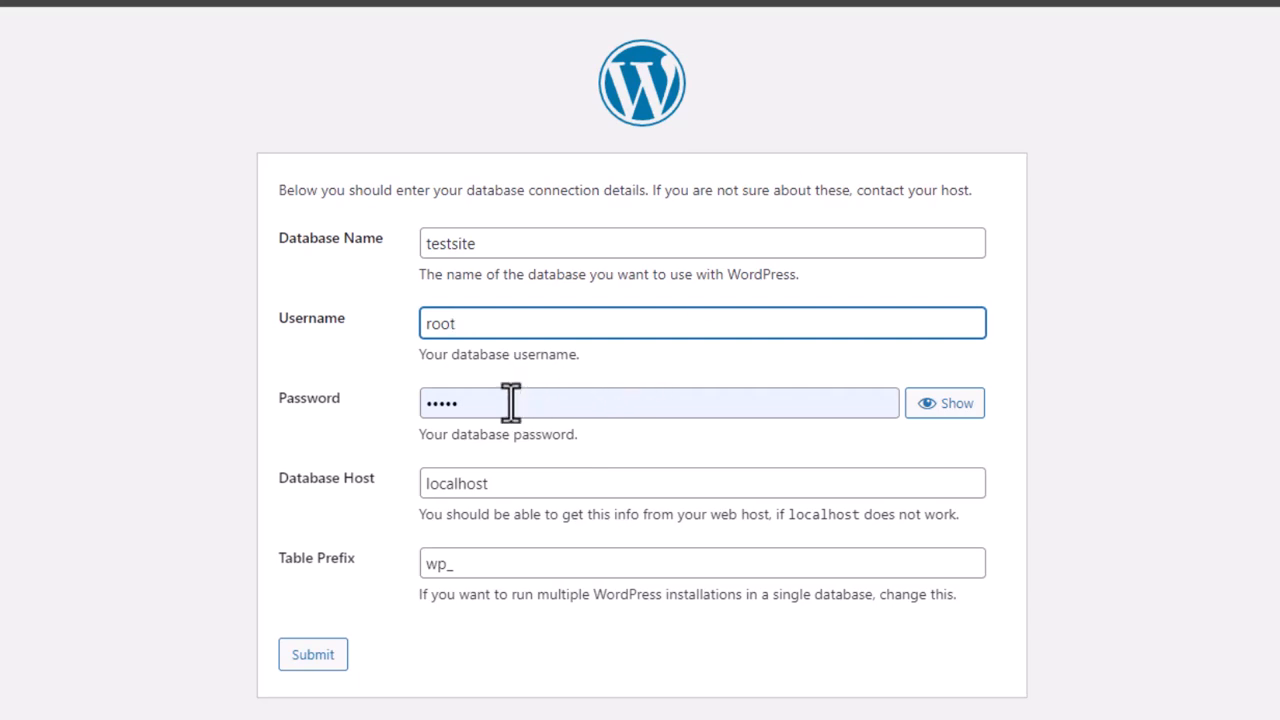
double_click(510, 402)
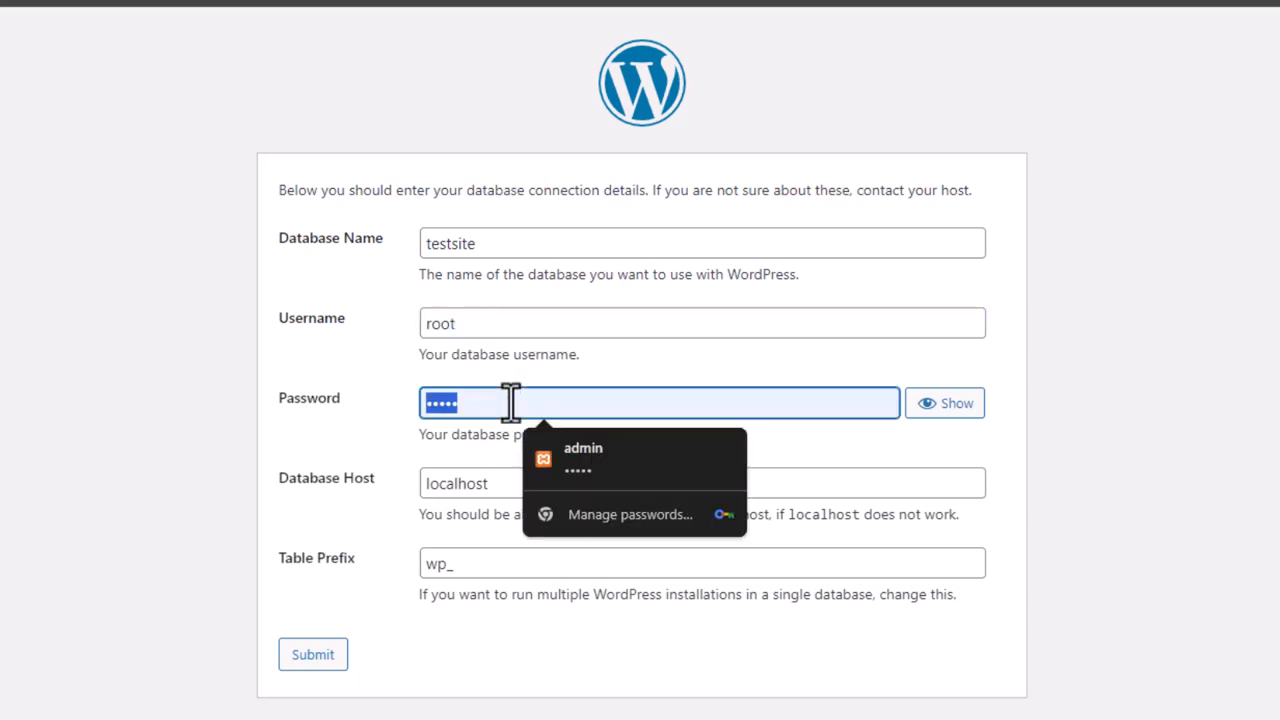
key("BackSpace")
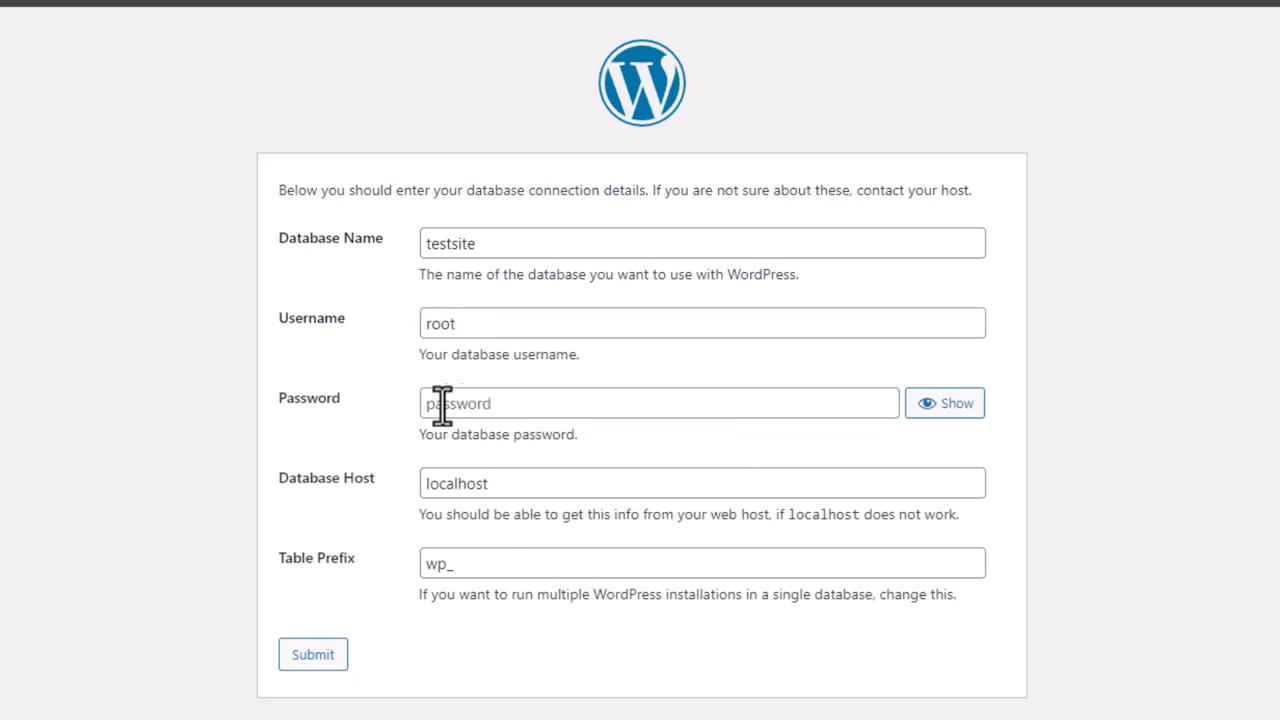
Keep the wp_ table prefix and submit the testsite database details for localhost
left_click(486, 402)
left_click(341, 464)
left_click_drag(469, 571, 428, 570)
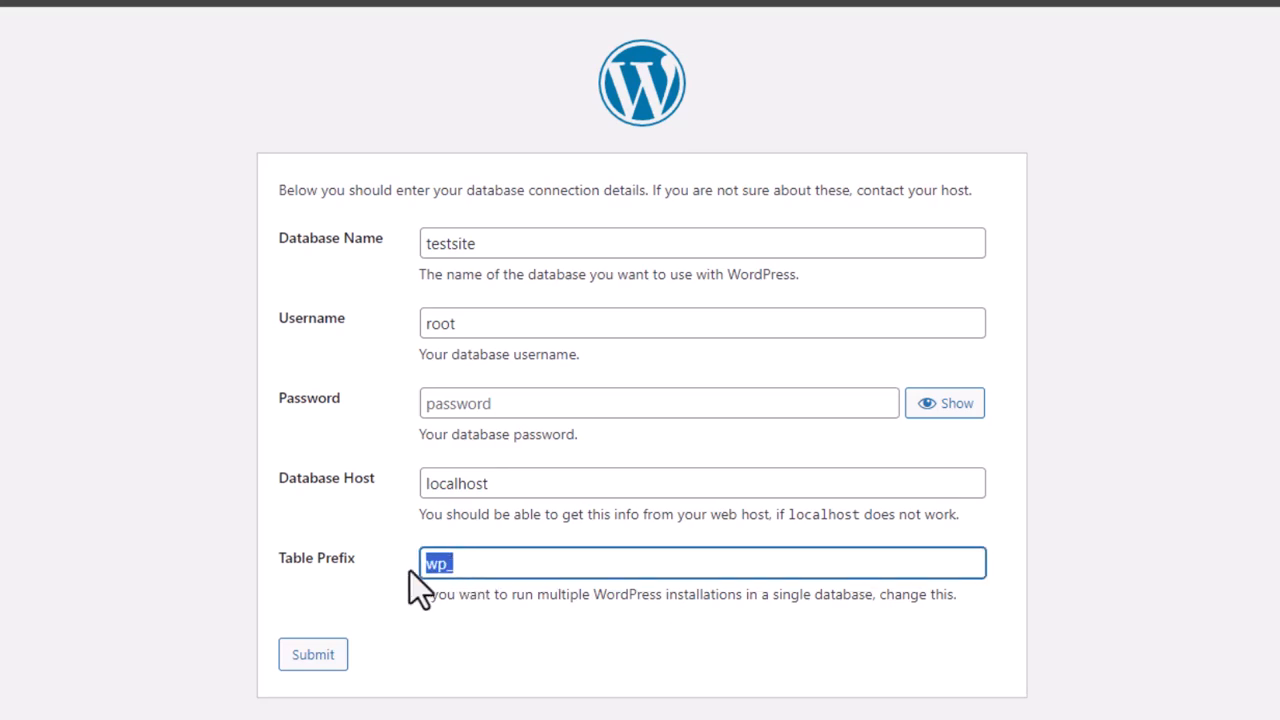
left_click(409, 571)
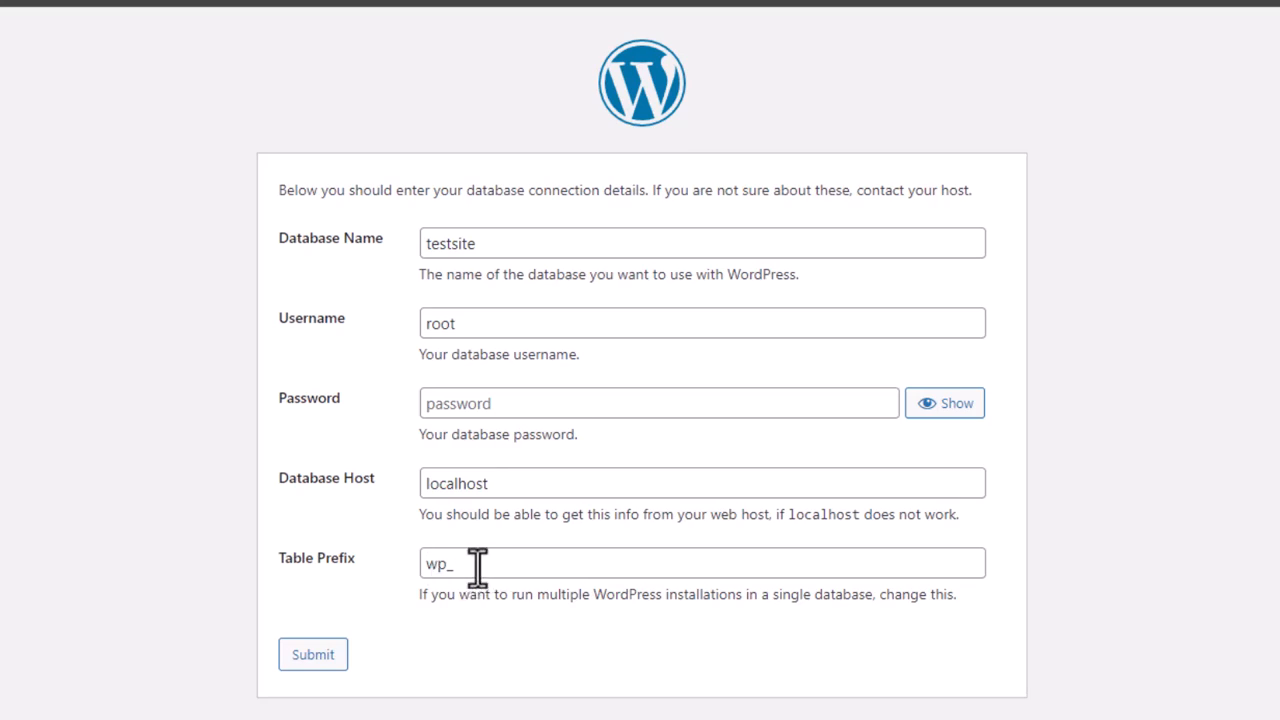
left_click(317, 666)
left_click_drag(272, 190, 989, 189)
Run the WordPress installation and scroll down the Information needed form
left_click(958, 222)
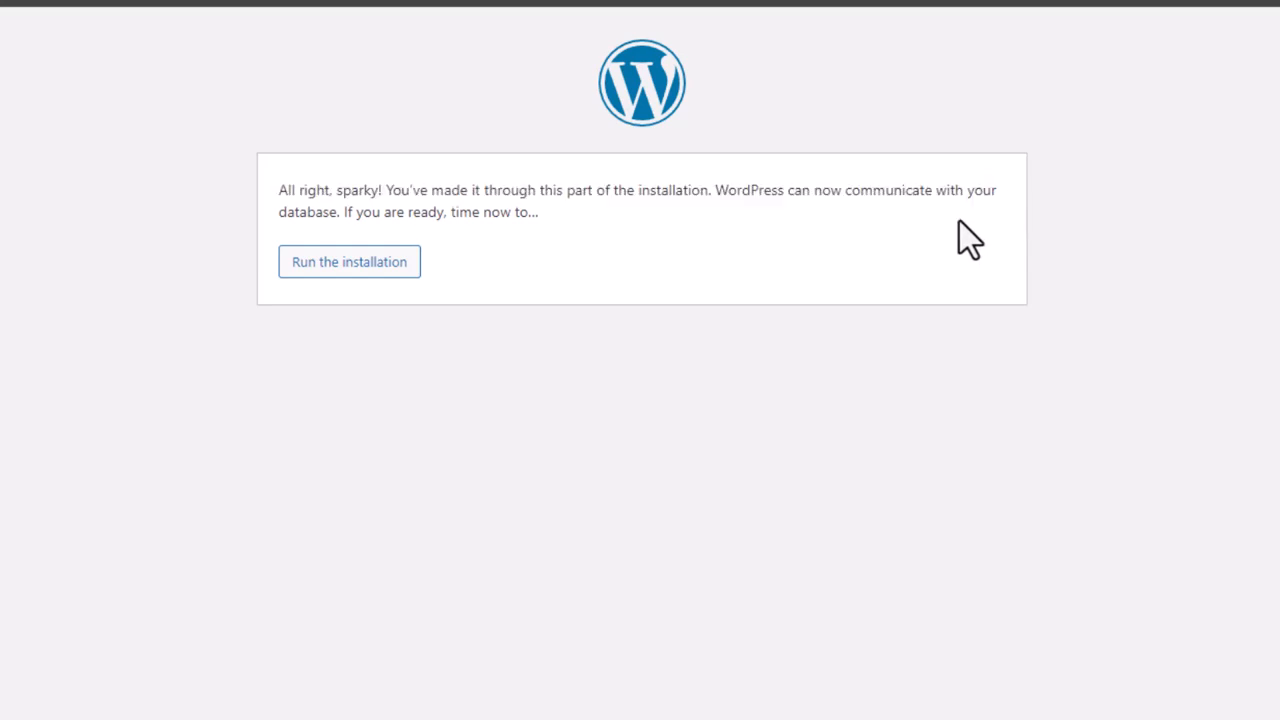
left_click(326, 276)
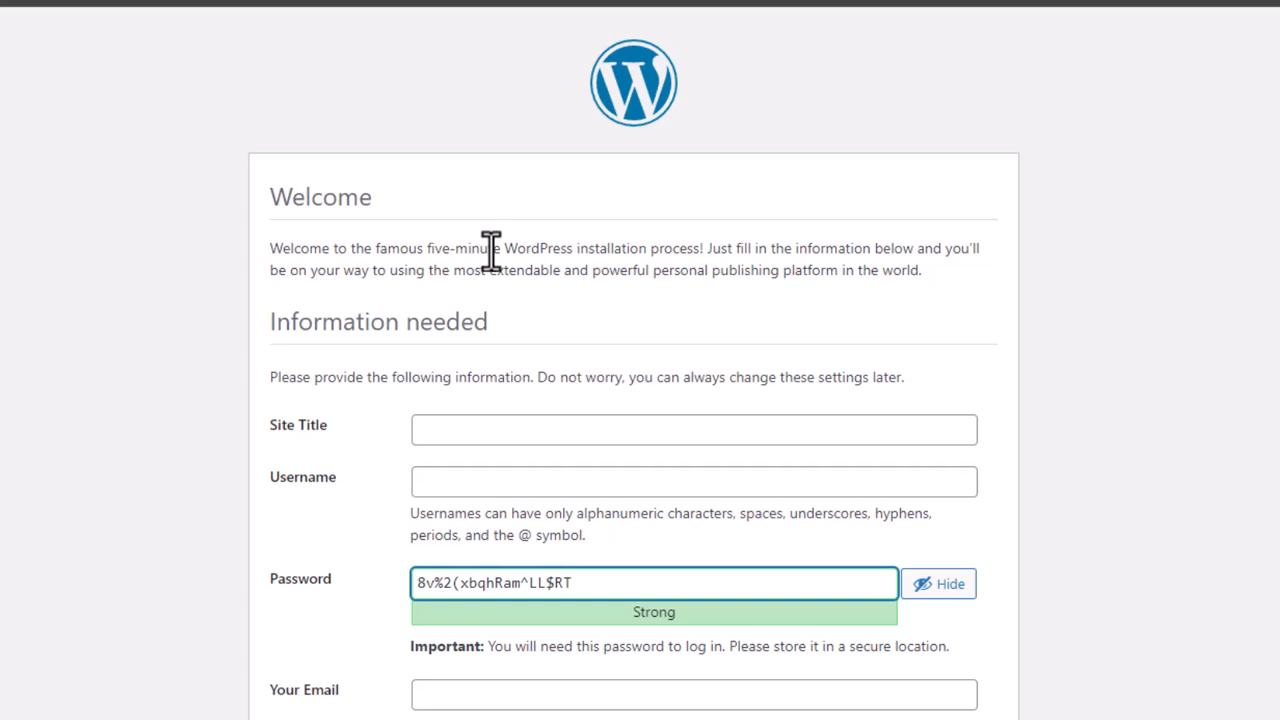
scroll(491, 255, "down", 1)
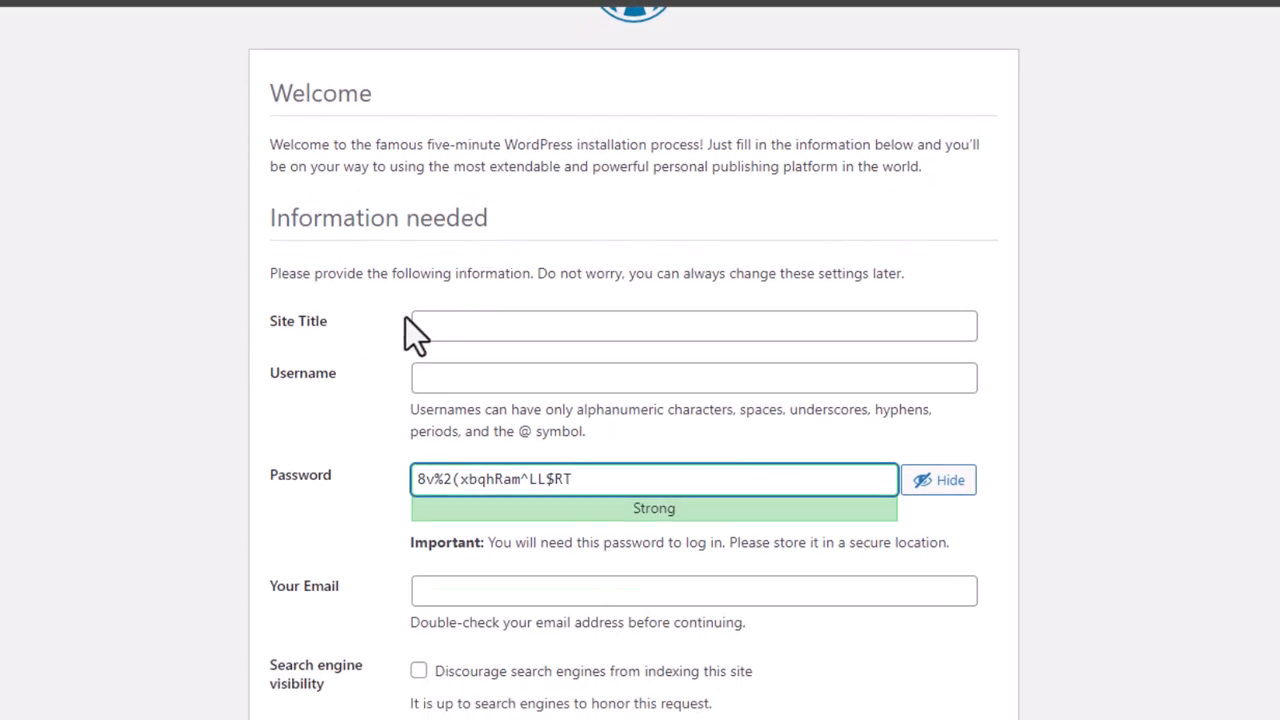
Enter site title 'Umair Website', username admin, a short password, and confirm the weak password
left_click(434, 323)
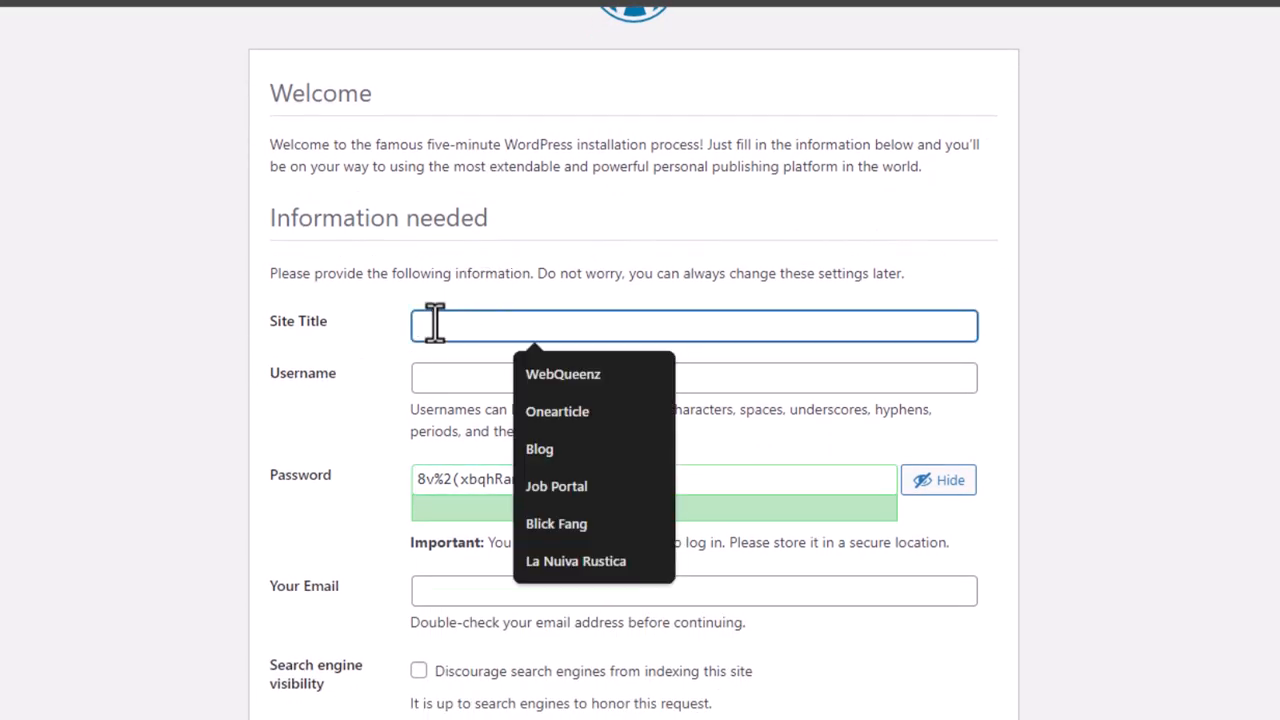
type("Umair ")
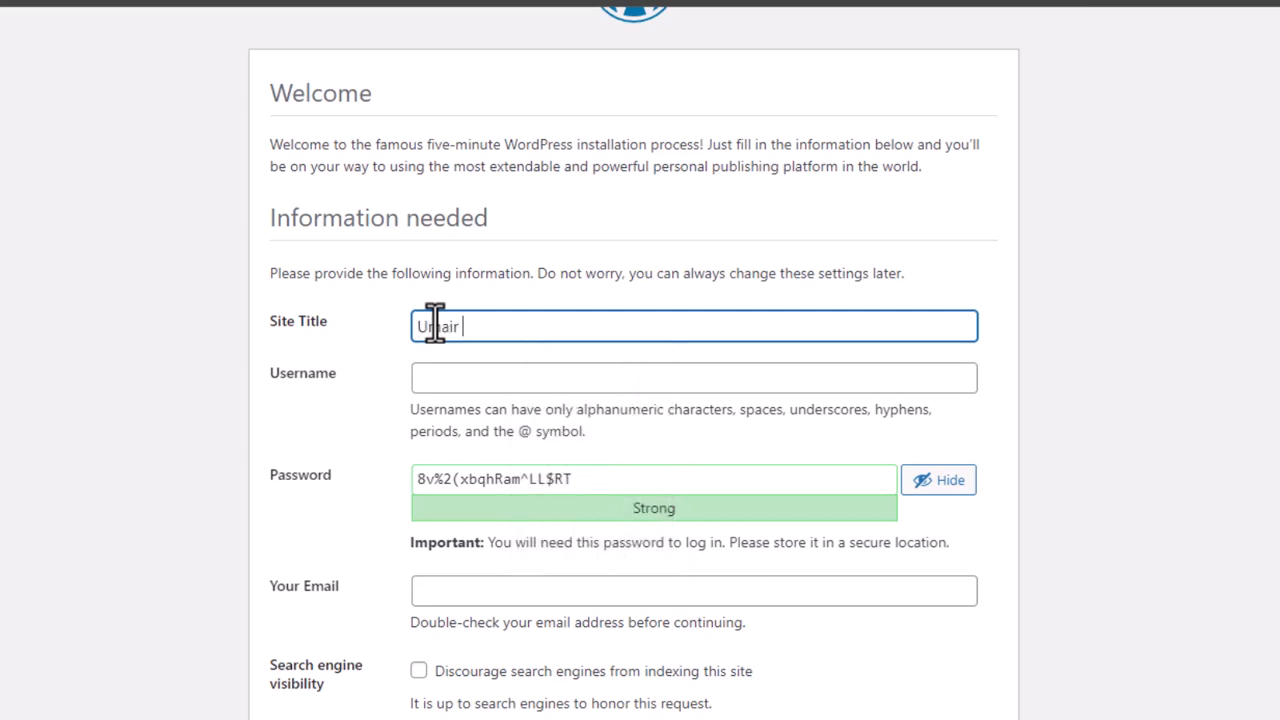
type("Website")
left_click(479, 378)
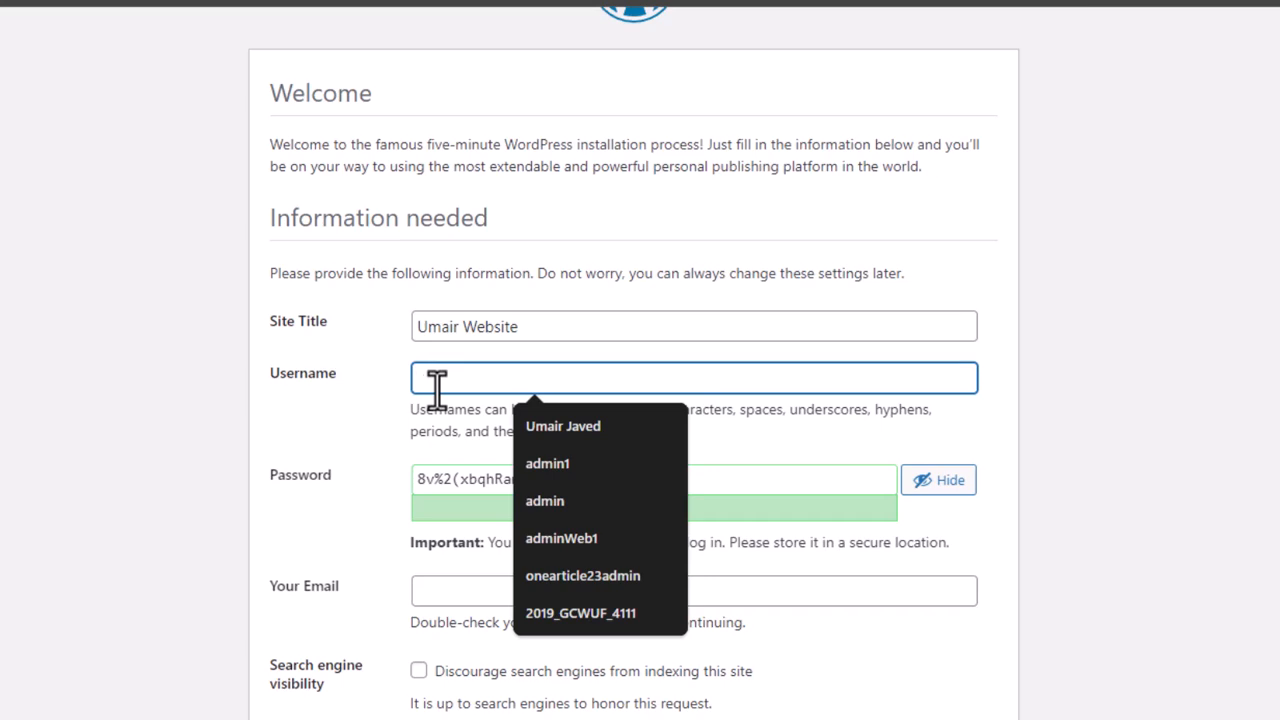
type("admin")
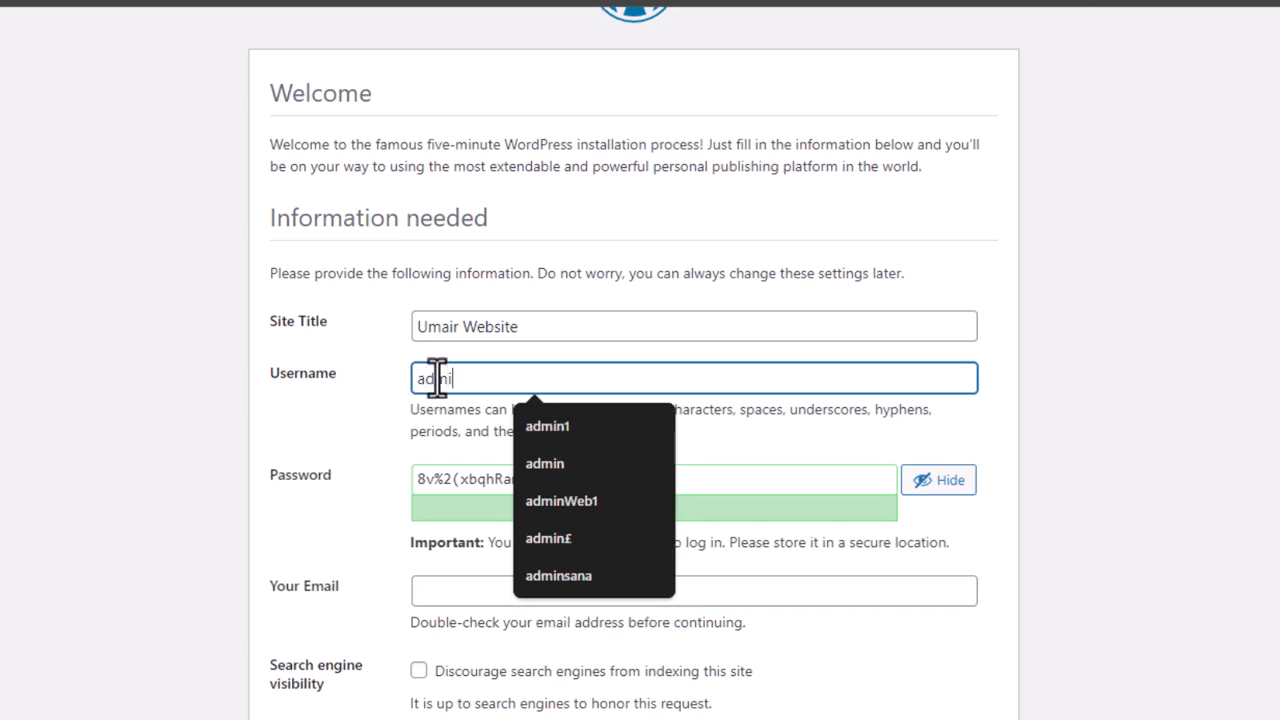
triple_click(468, 478)
type("admin")
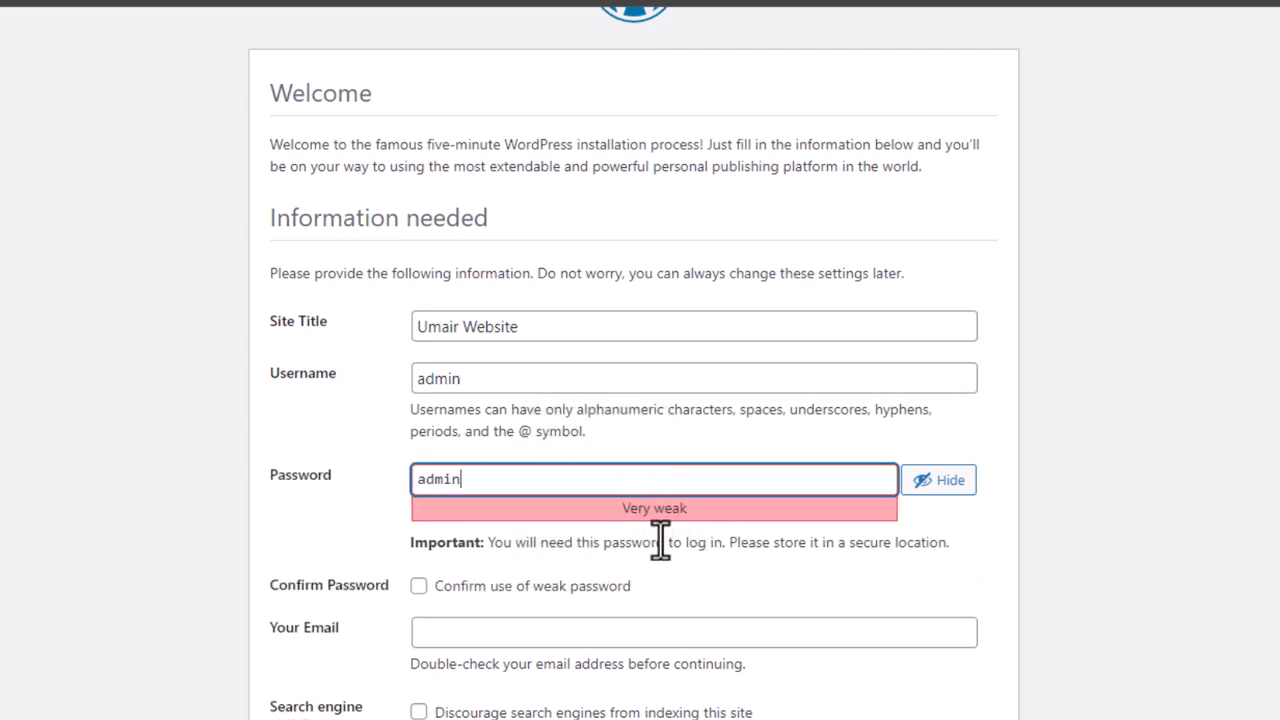
left_click(418, 586)
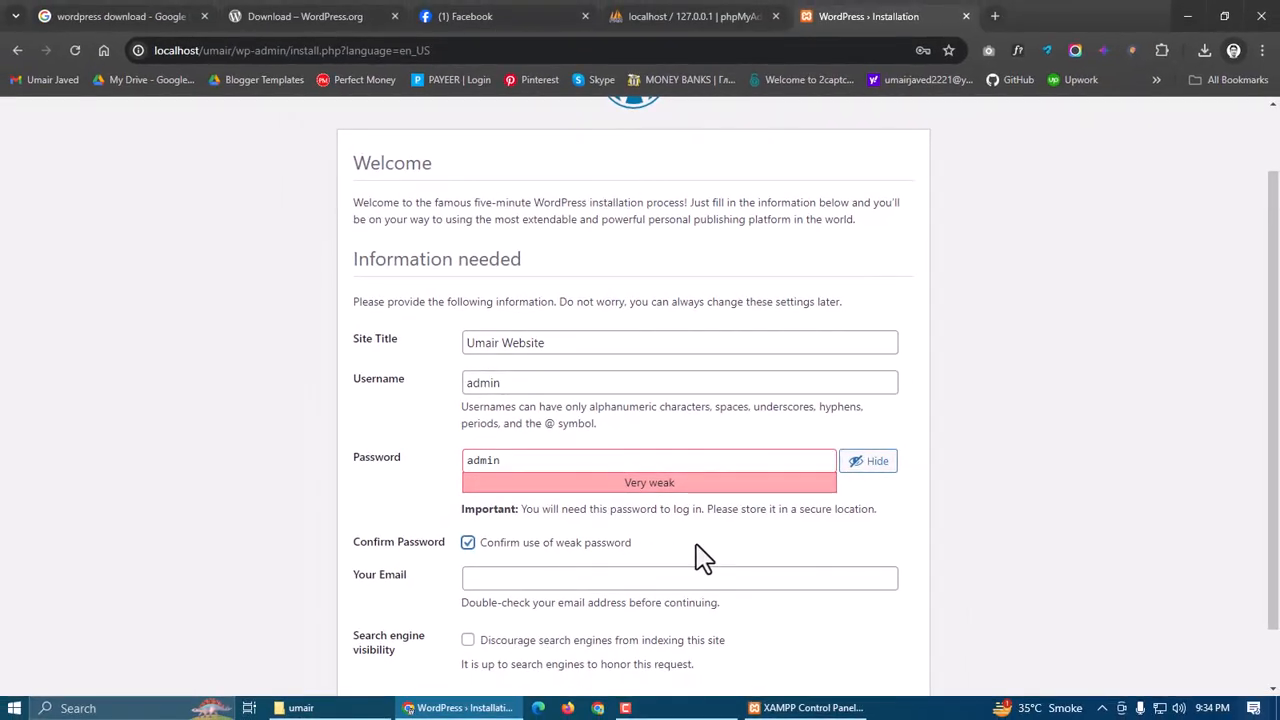
scroll(694, 557, "down", 1)
Fill in the saved contact e-mail and discourage search engines from indexing the site
left_click(566, 512)
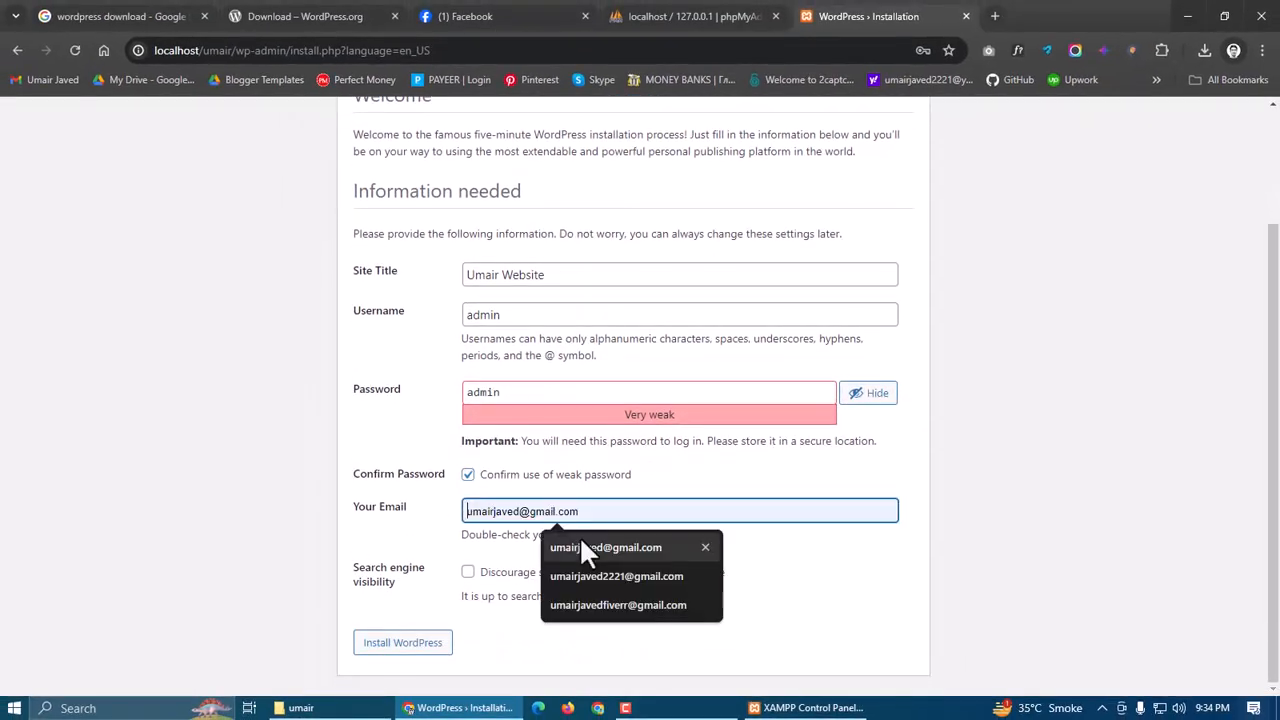
left_click(584, 547)
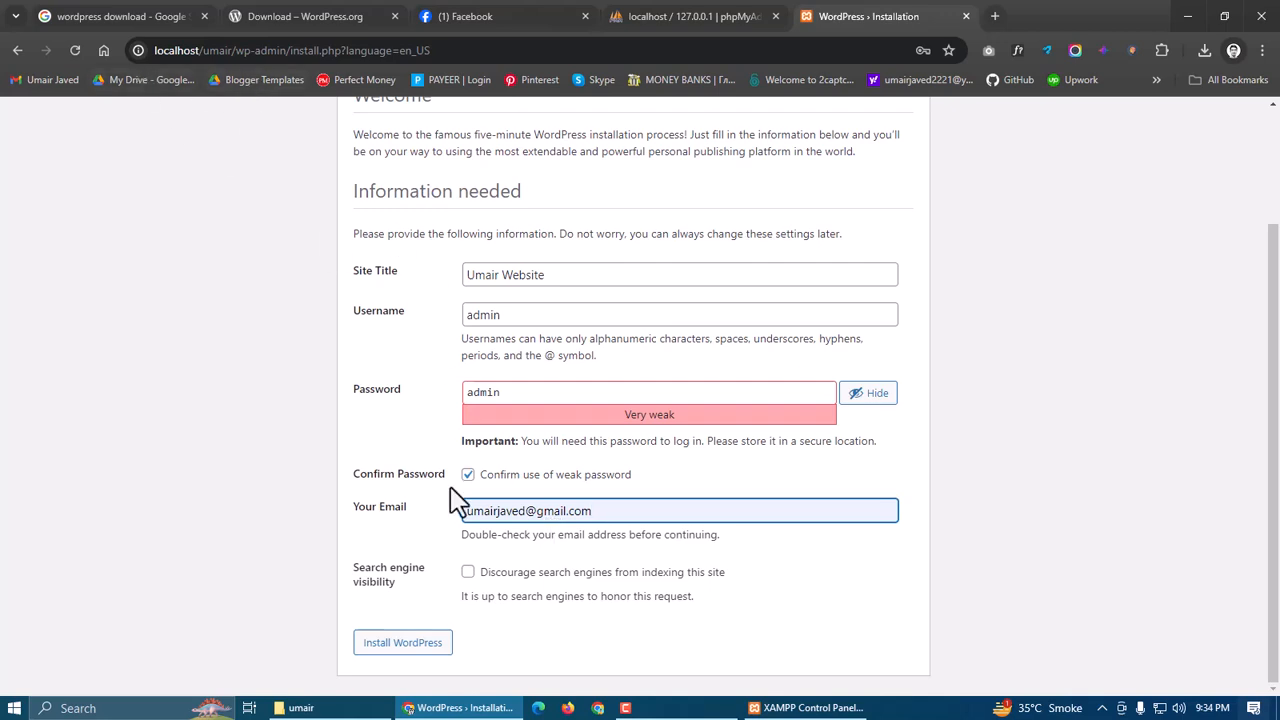
left_click(468, 574)
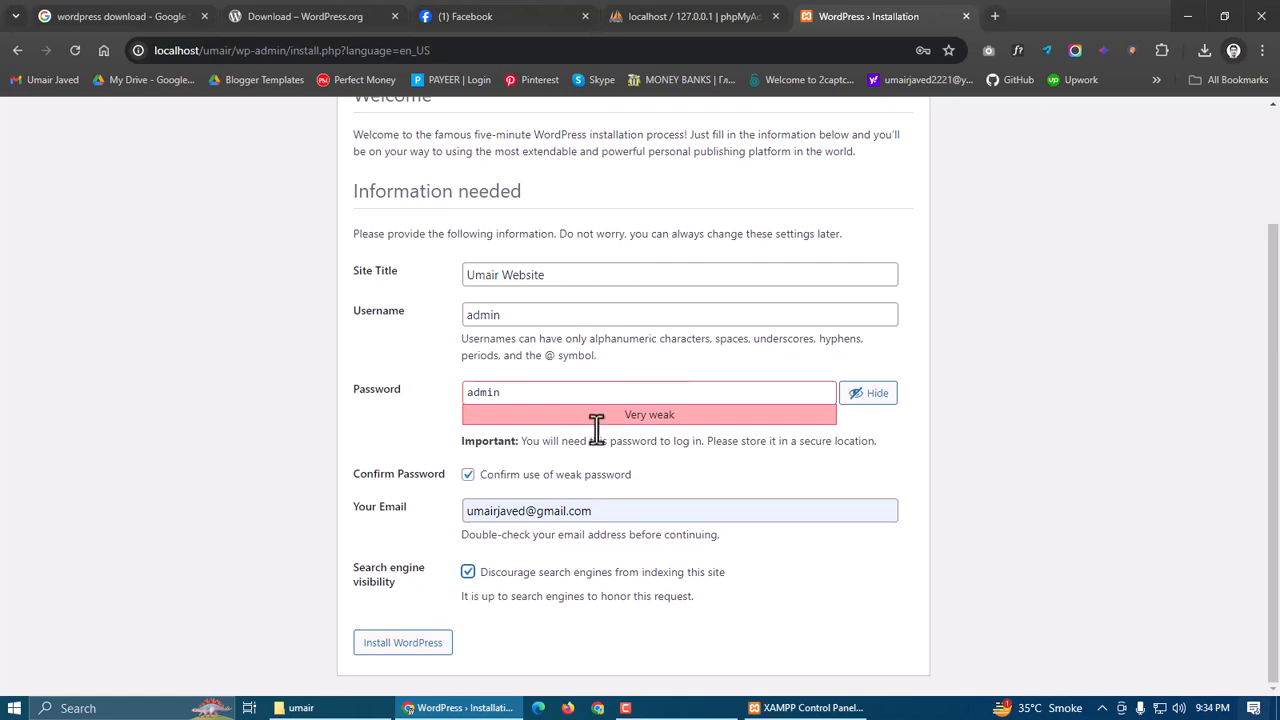
Review the credentials, install WordPress, and dismiss the browser's password warning
left_click(490, 391)
key("ctrl+a")
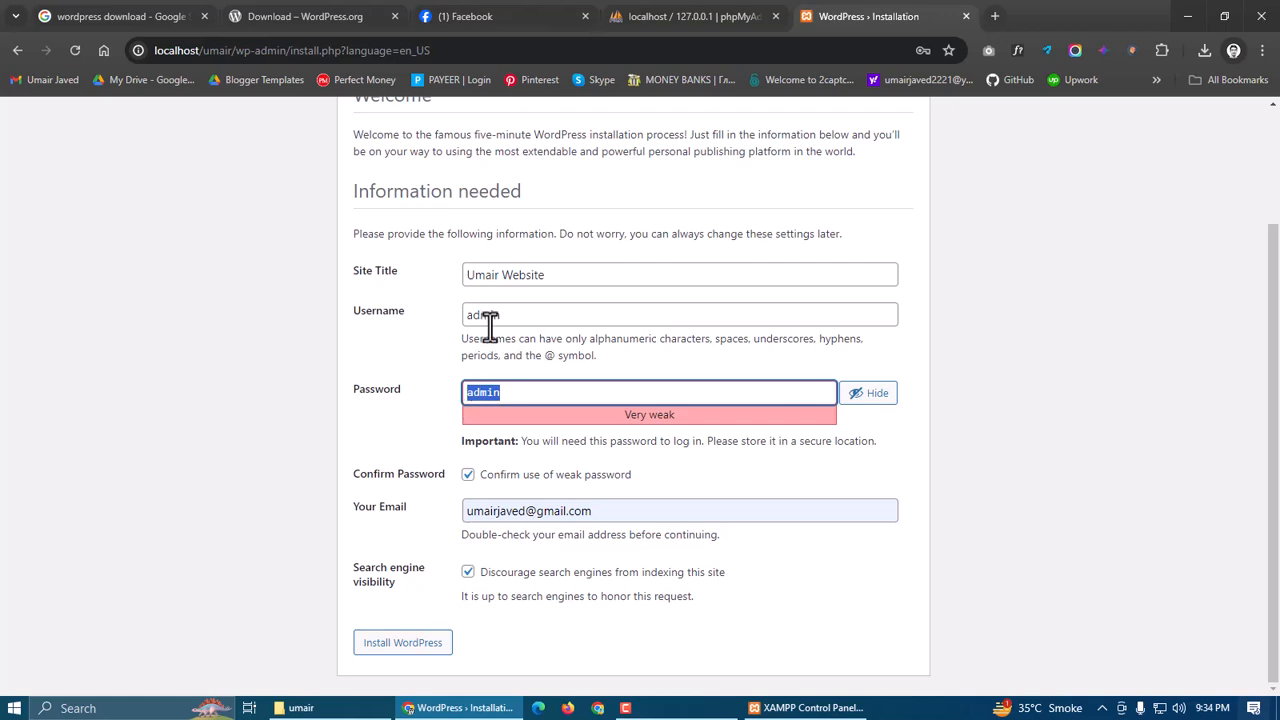
double_click(511, 314)
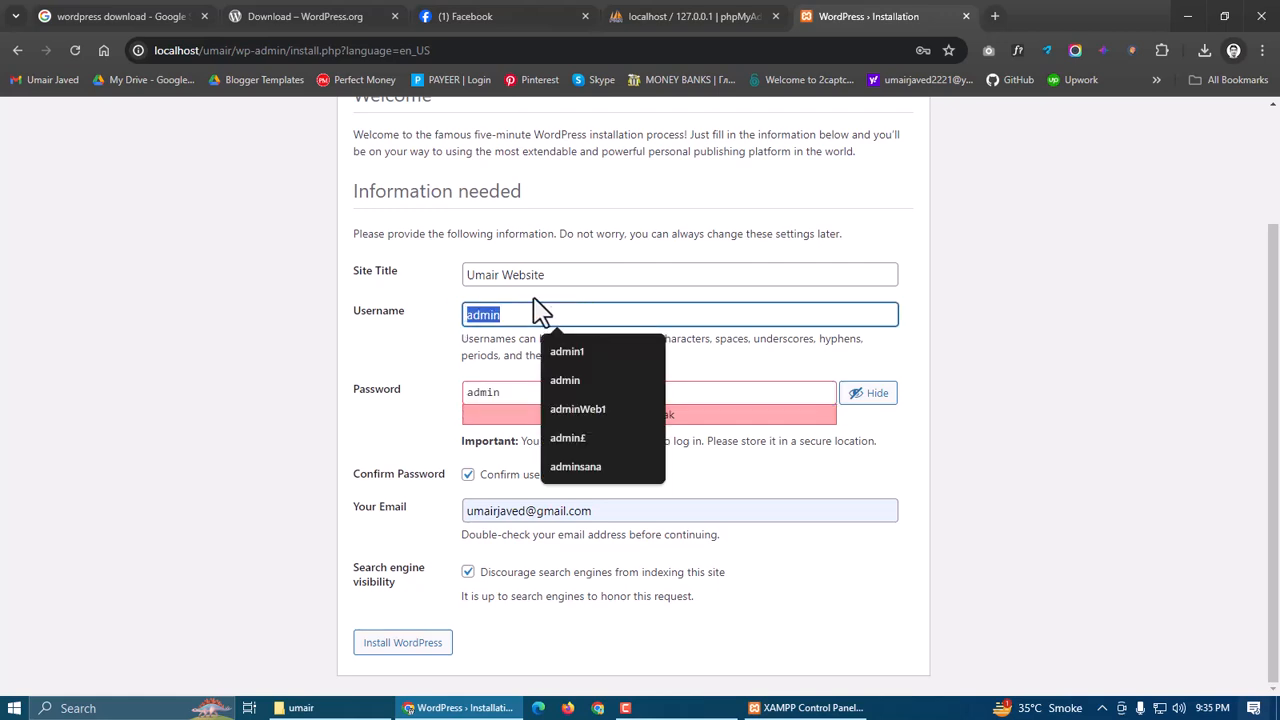
left_click(410, 645)
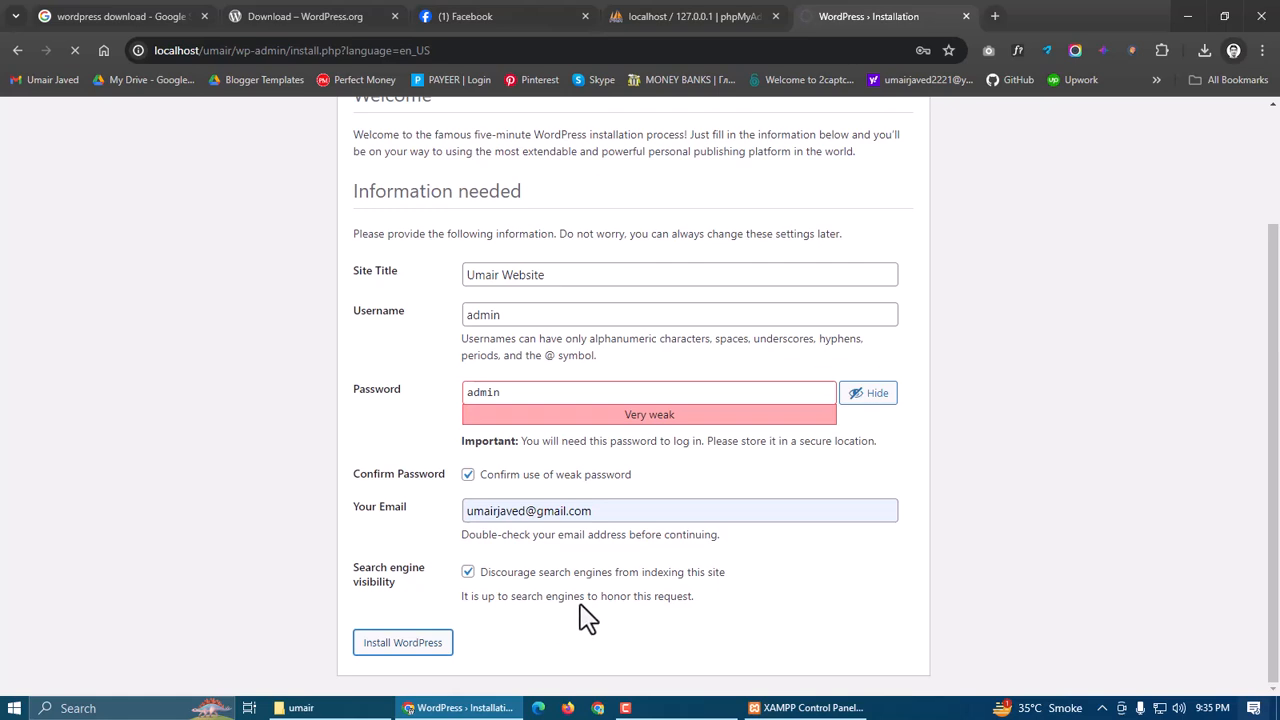
left_click(783, 283)
left_click_drag(450, 258, 596, 303)
left_click_drag(534, 331, 569, 366)
Go from the Success page to the site's login page
left_click(468, 368)
left_click_drag(461, 366, 595, 367)
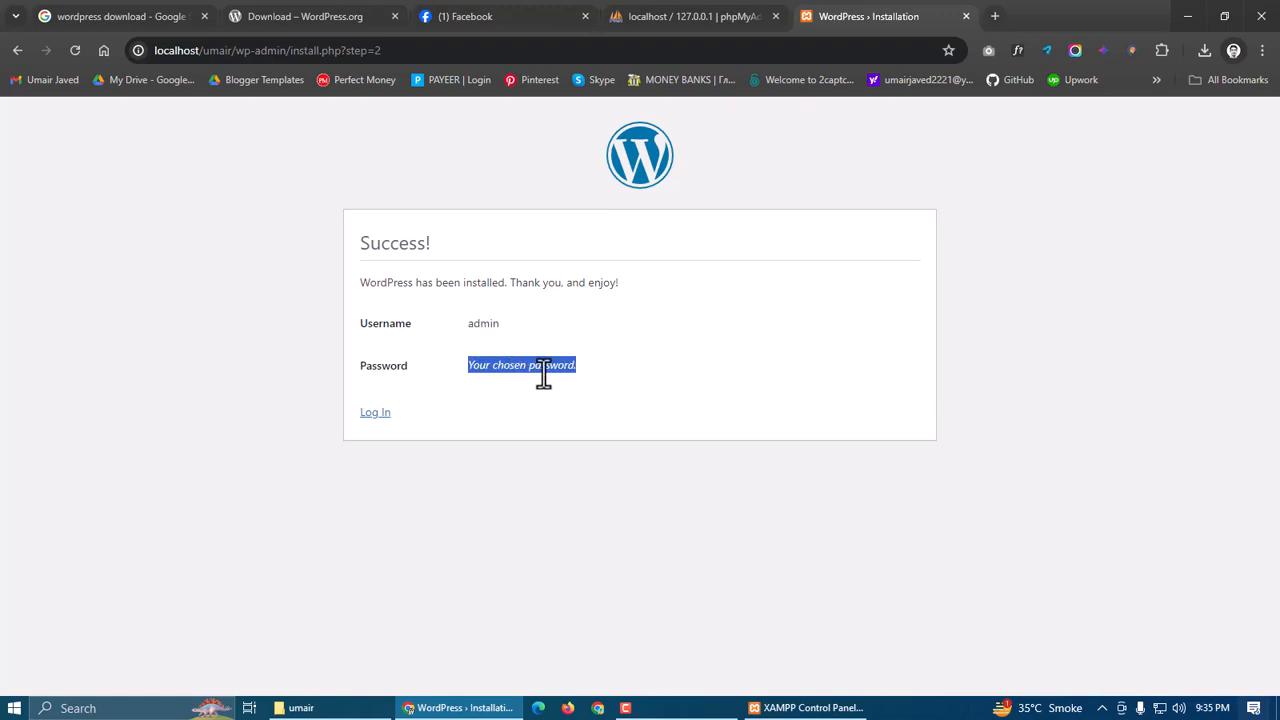
left_click(366, 426)
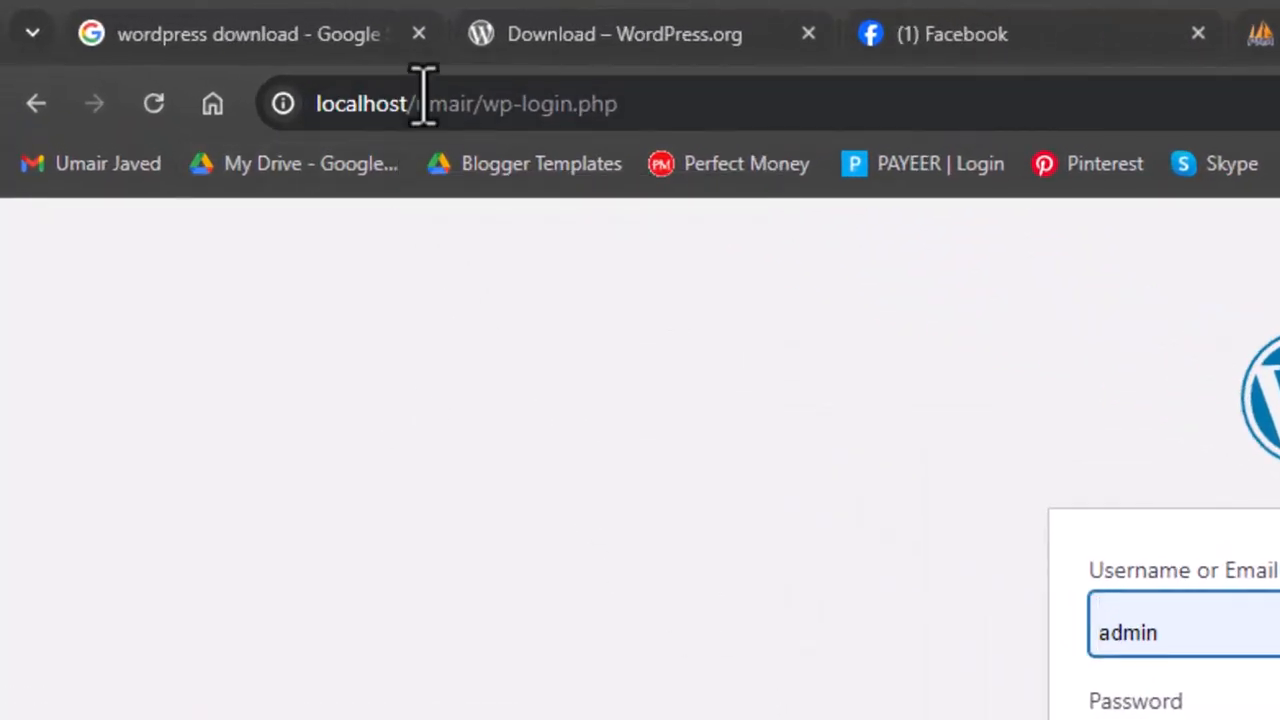
Replace wp-login.php with admin in the address and load it
left_click(418, 103)
left_click_drag(418, 103, 583, 103)
left_click(491, 103)
left_click(611, 103)
left_click_drag(487, 103, 625, 103)
type("admin")
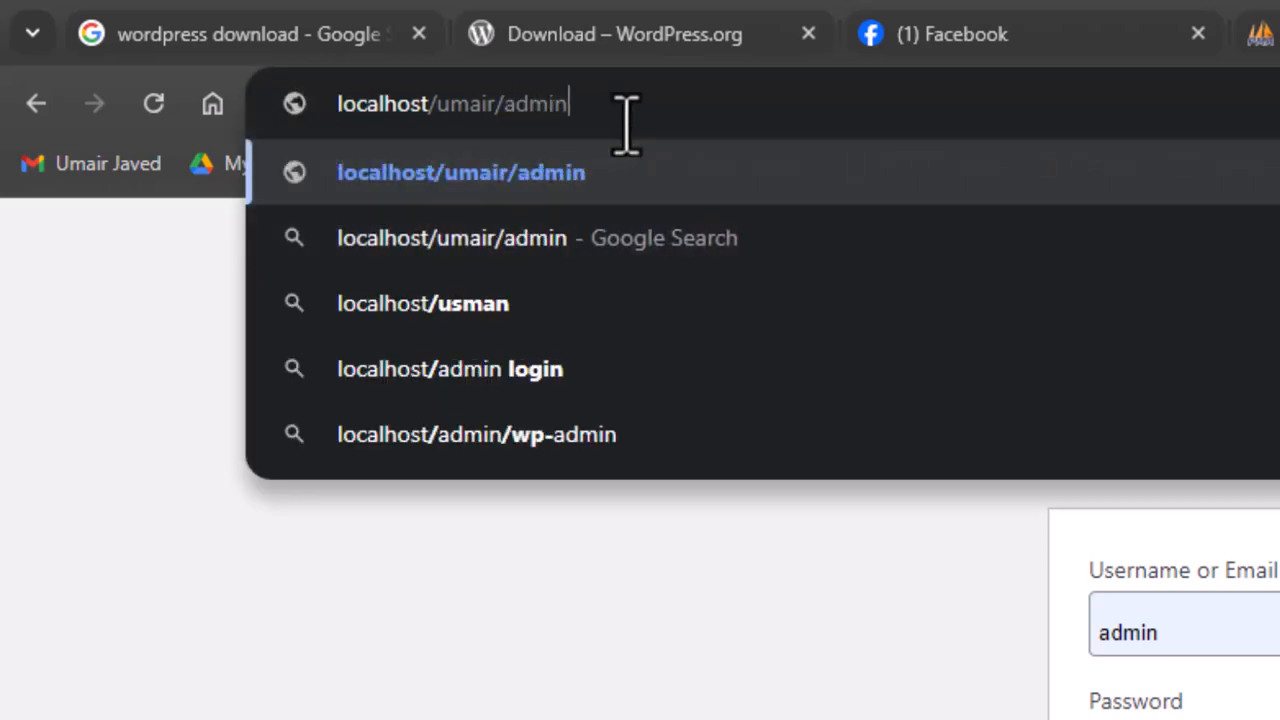
key("Return")
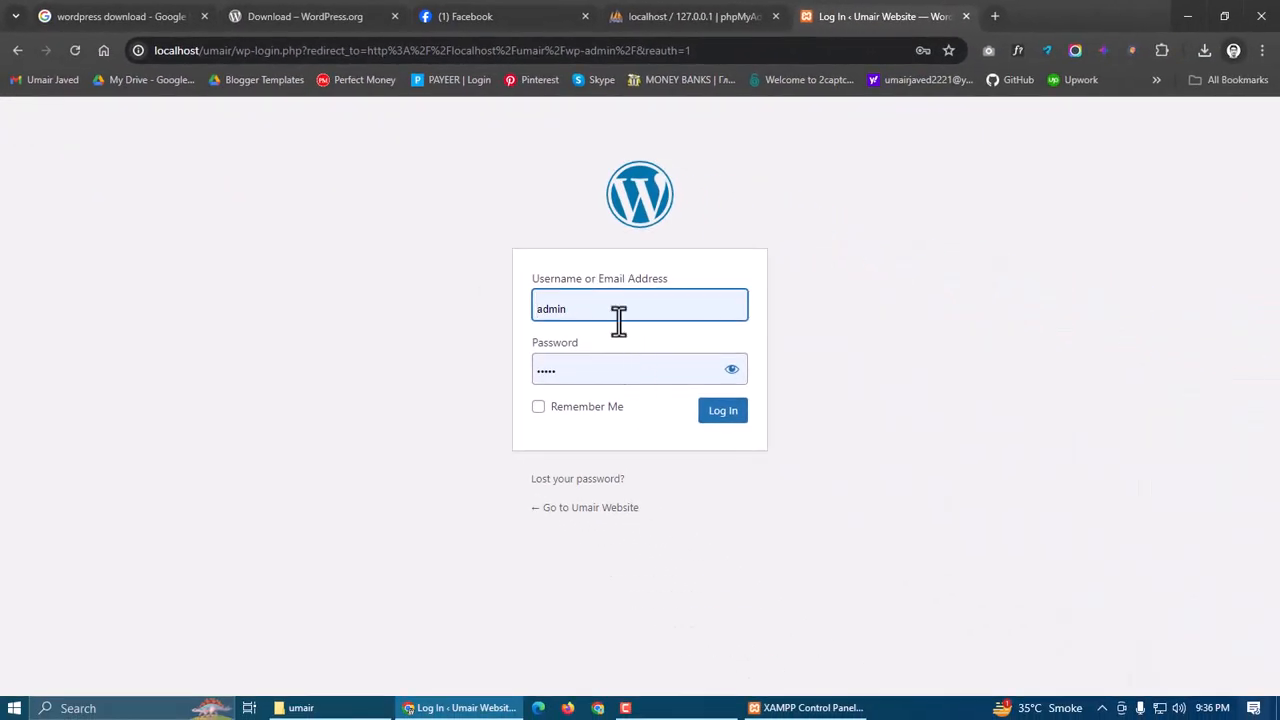
Log in with Remember Me, dismiss the breach warning, and close the Welcome panel
left_click(1199, 629)
left_click(527, 309)
left_click(731, 369)
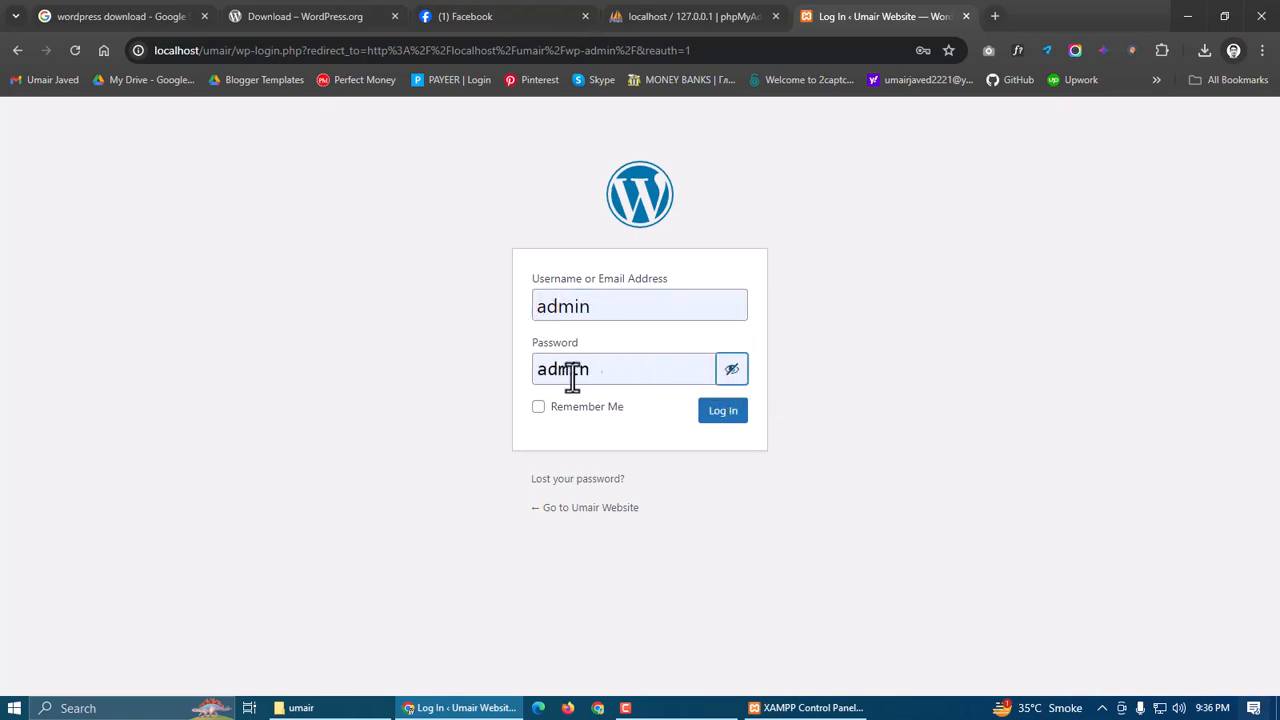
left_click(539, 407)
left_click(720, 414)
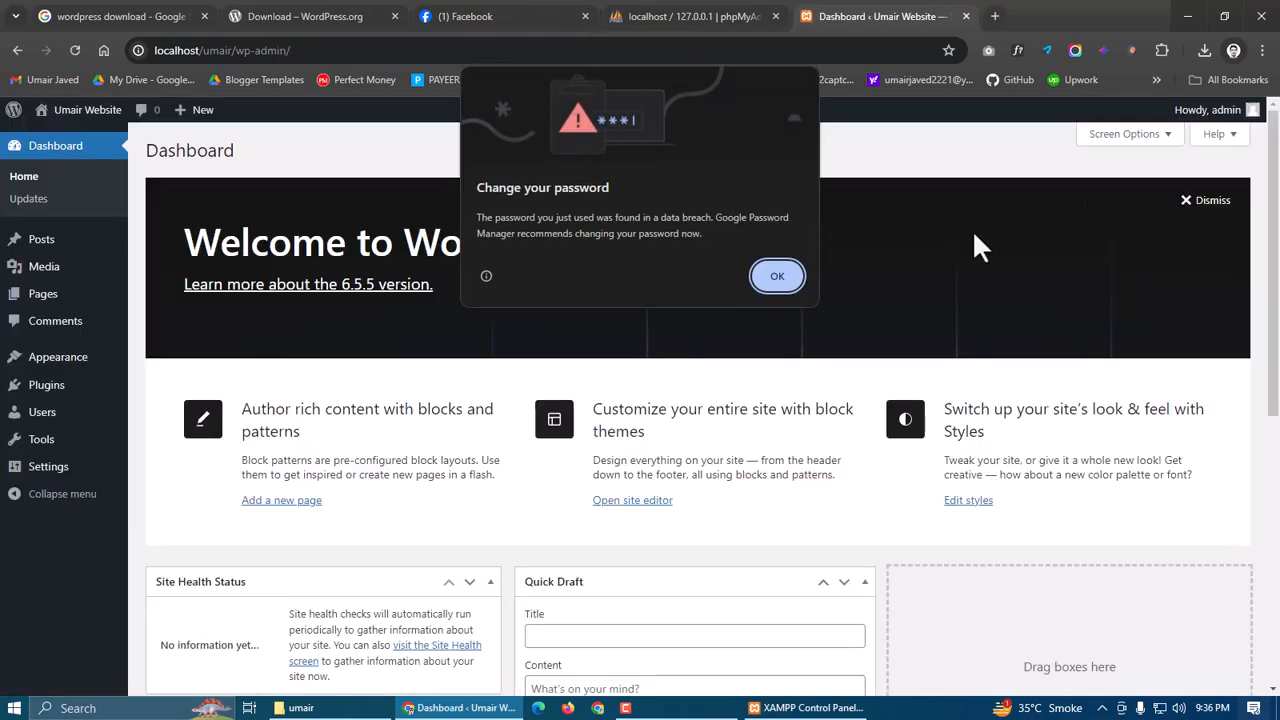
left_click(973, 238)
left_click(1212, 205)
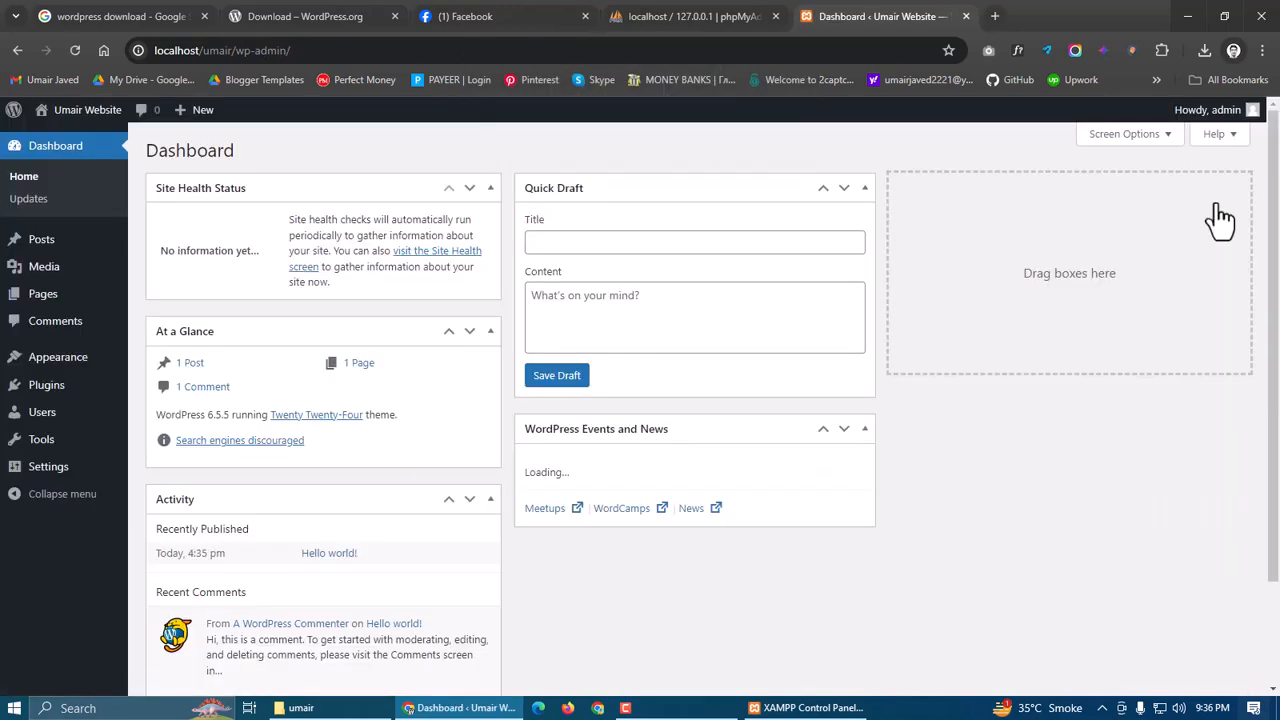